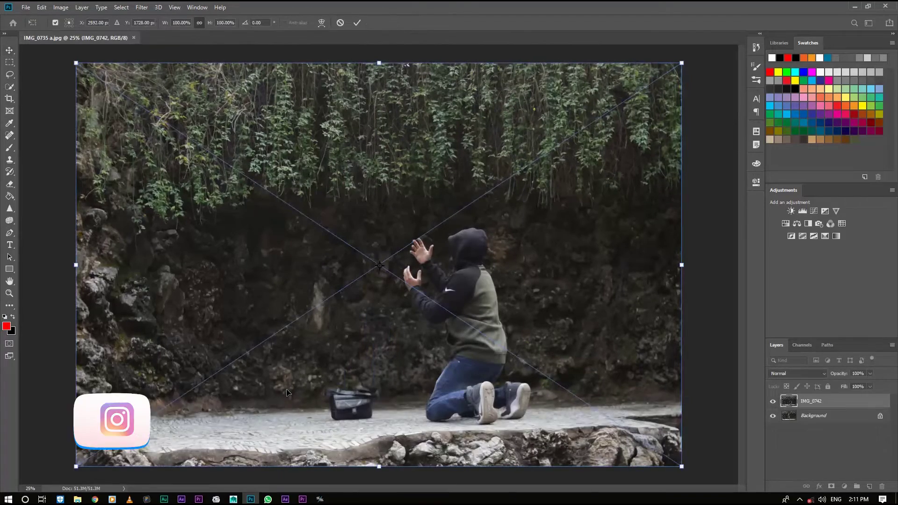
Commit the placed IMG_0742 image and lower its layer opacity to 40%
{"action": "key", "text": "Return"}
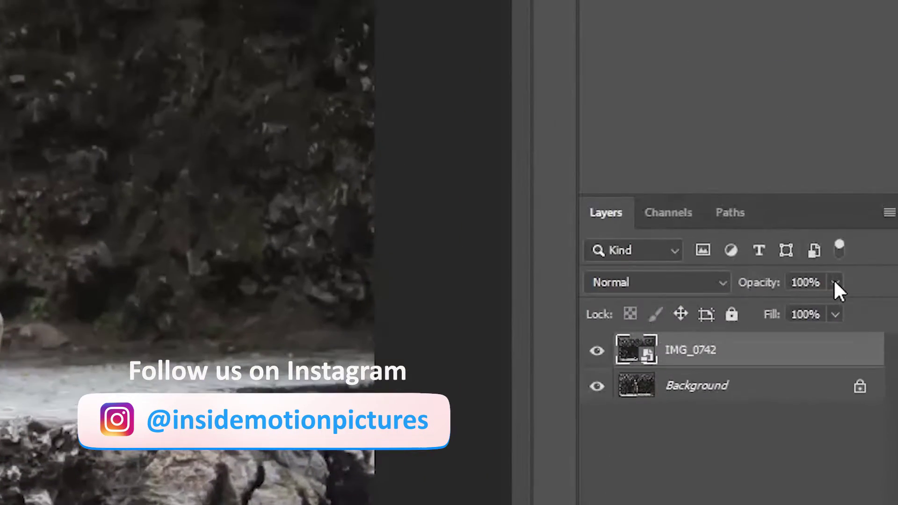
{"action": "left_click", "coordinate": [870, 373]}
{"action": "left_click_drag", "start_coordinate": [871, 384], "coordinate": [845, 383]}
Move the kneeling man further to the right of the standing man and restore the layer's opacity to 100%
{"action": "scroll", "coordinate": [465, 354], "scroll_direction": "up", "scroll_amount": 2}
{"action": "left_click_drag", "start_coordinate": [505, 355], "coordinate": [453, 306]}
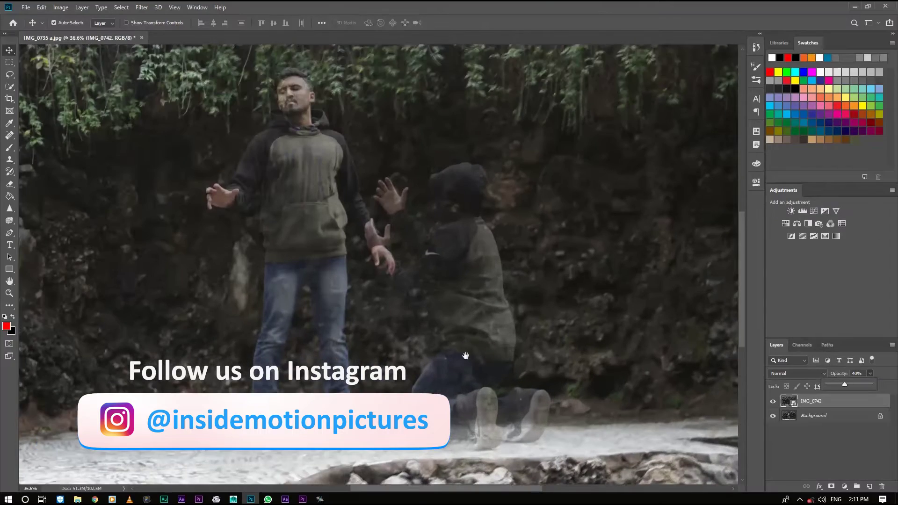
{"action": "left_click_drag", "start_coordinate": [457, 267], "coordinate": [496, 268]}
{"action": "scroll", "coordinate": [496, 268], "scroll_direction": "down", "scroll_amount": 2}
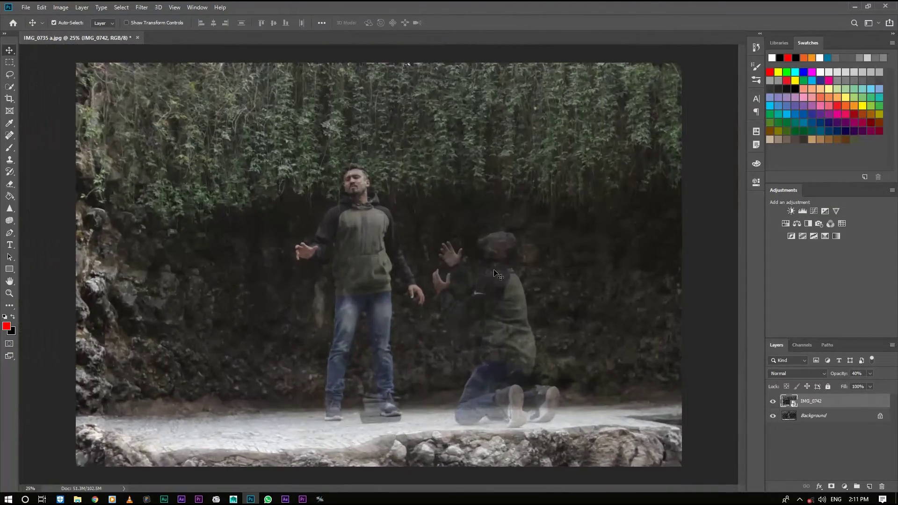
{"action": "left_click_drag", "start_coordinate": [865, 385], "coordinate": [890, 384]}
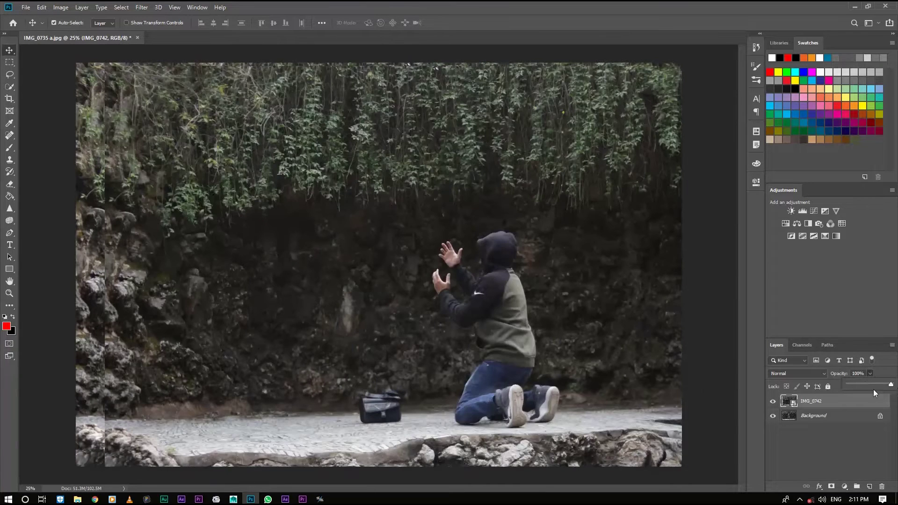
Trace a closed pen path around the kneeling man's clothes and shoes, leaving out both hands
{"action": "scroll", "coordinate": [516, 331], "scroll_direction": "up", "scroll_amount": 3}
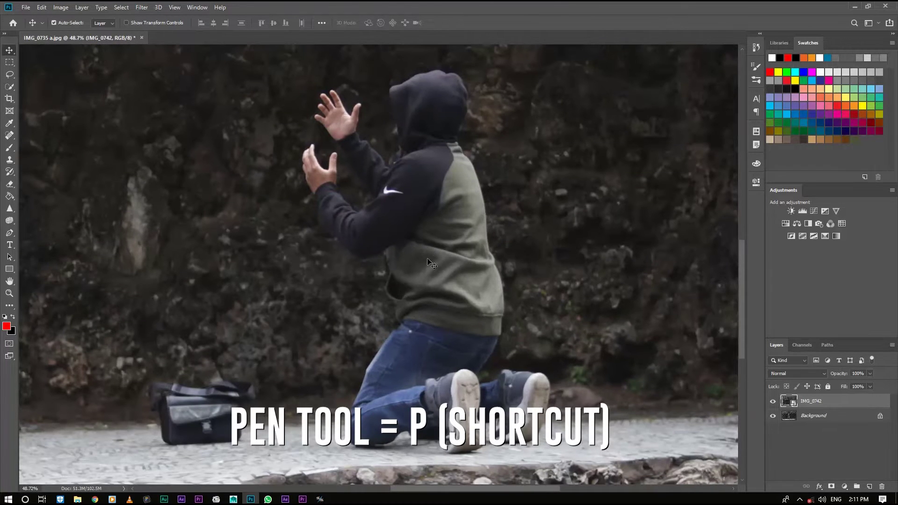
{"action": "key", "text": "p"}
{"action": "scroll", "coordinate": [410, 226], "scroll_direction": "up", "scroll_amount": 5}
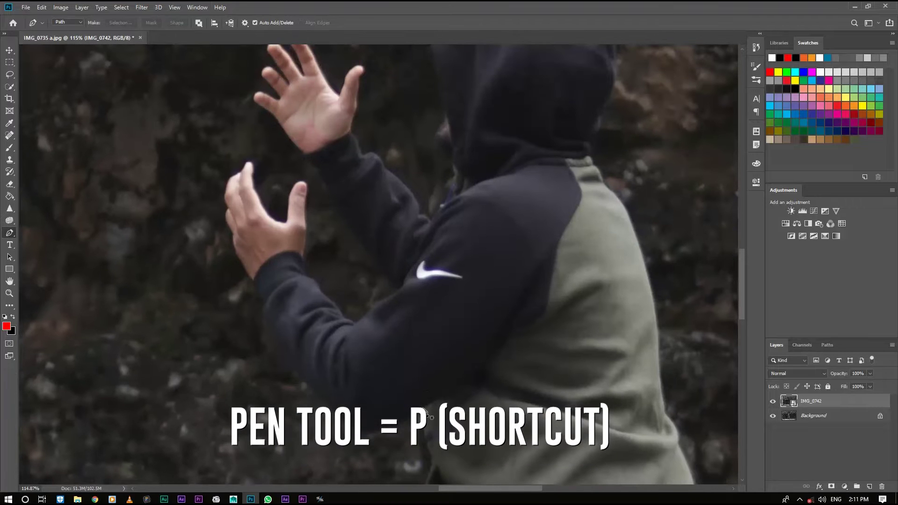
{"action": "left_click_drag", "start_coordinate": [307, 109], "coordinate": [302, 138]}
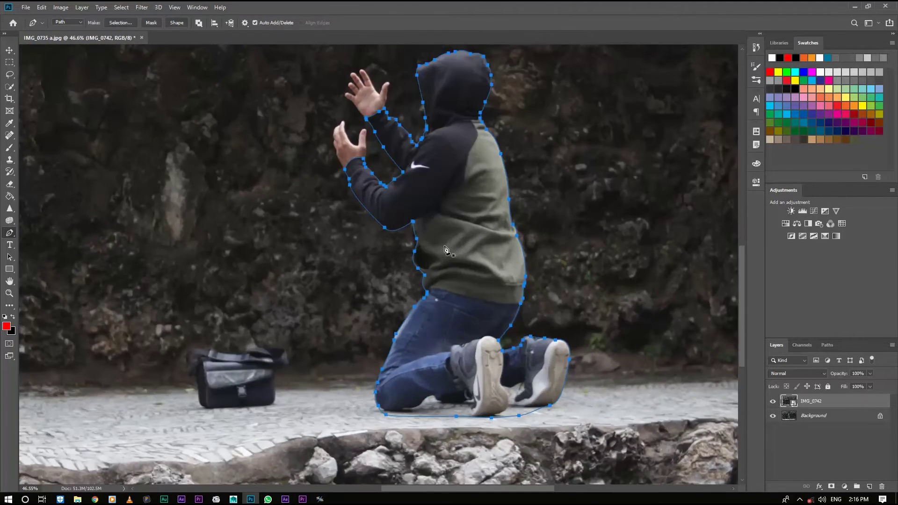
Convert the path to a new selection with a 0.7 pixel feather and mask layer IMG_0742 with it
{"action": "left_click", "coordinate": [158, 27]}
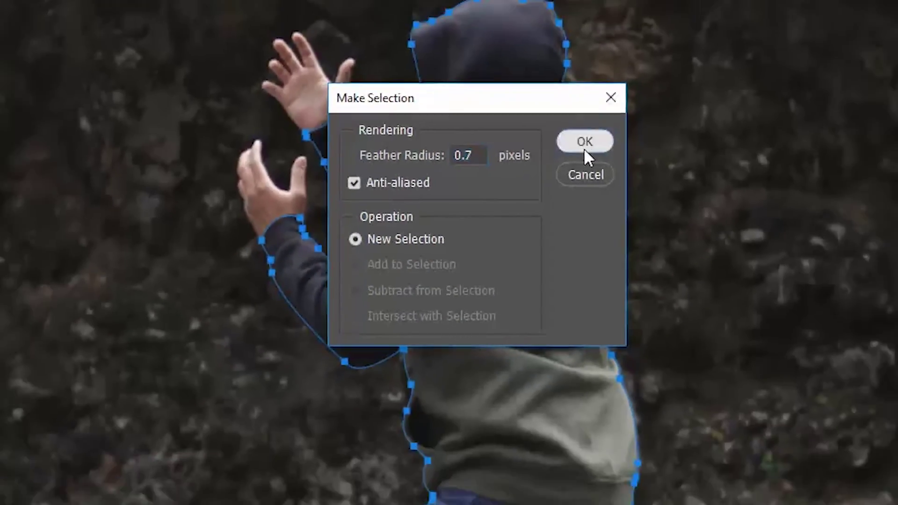
{"action": "left_click", "coordinate": [585, 148]}
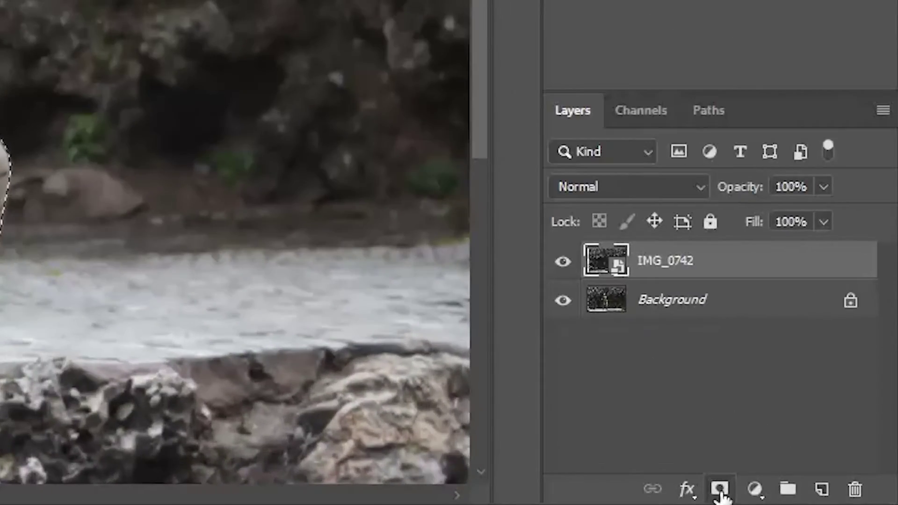
{"action": "left_click", "coordinate": [831, 487]}
{"action": "key", "text": "ctrl+i"}
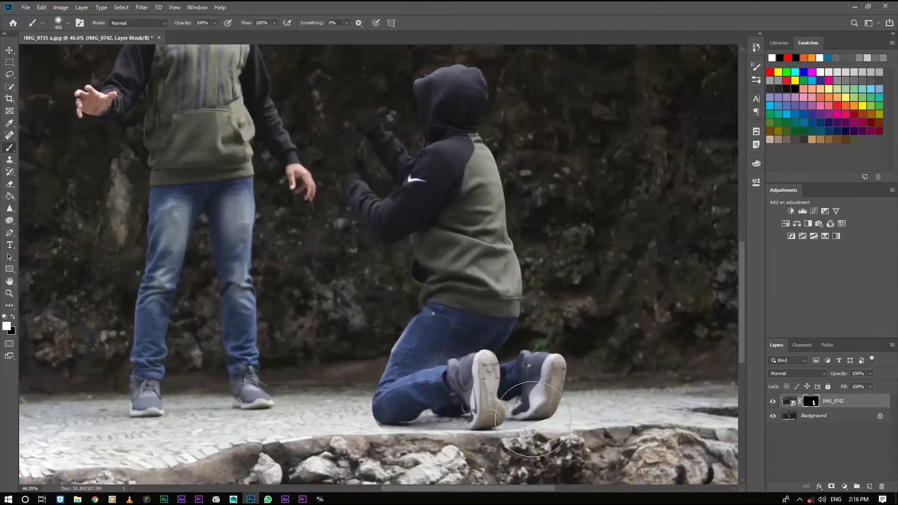
Paint black and white on the IMG_0742 mask with a soft 150 px brush to blend the ground around the knees and shoes
{"action": "scroll", "coordinate": [532, 419], "scroll_direction": "up", "scroll_amount": 5}
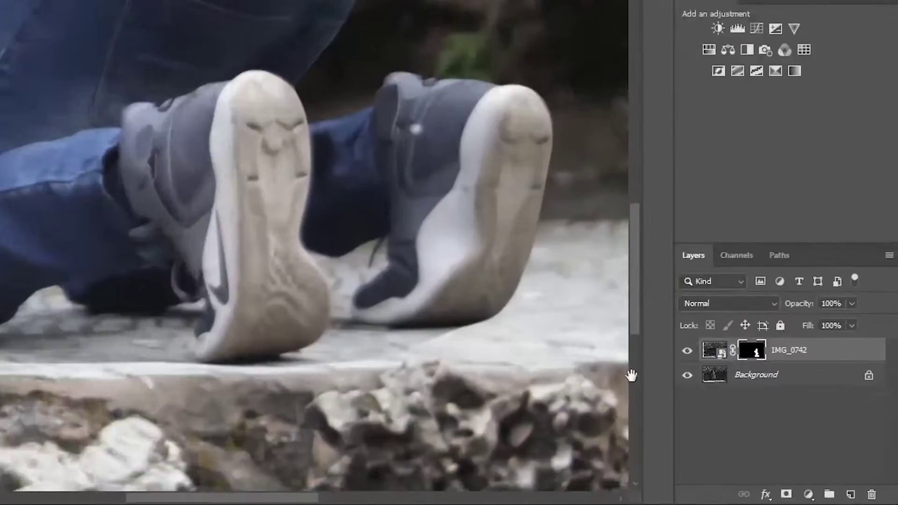
{"action": "key", "text": "b"}
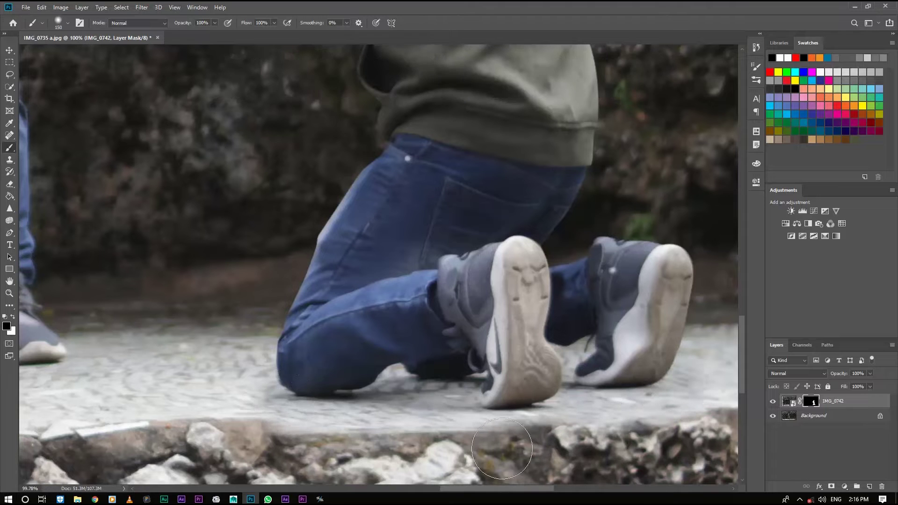
{"action": "key", "text": "x"}
{"action": "left_click_drag", "start_coordinate": [285, 450], "coordinate": [275, 440]}
{"action": "key", "text": "x"}
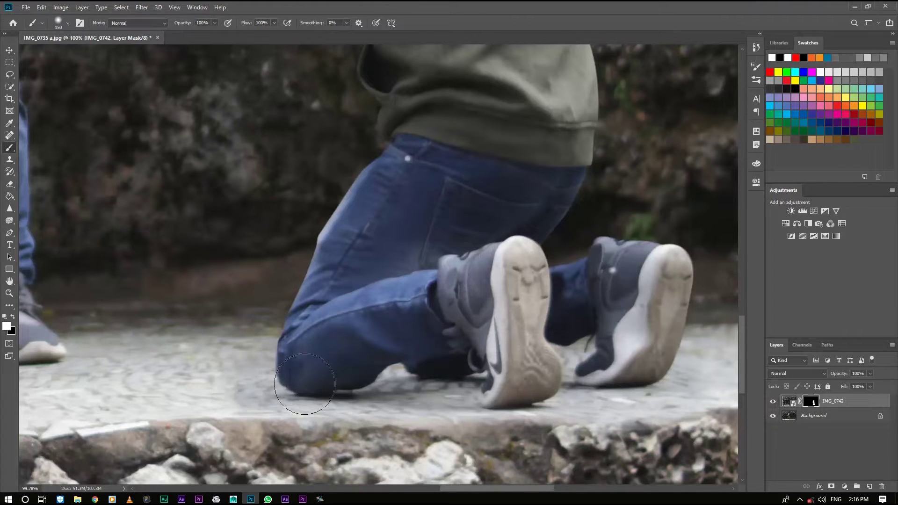
{"action": "mouse_move", "coordinate": [269, 384]}
{"action": "left_mouse_down"}
{"action": "mouse_move", "coordinate": [221, 367]}
{"action": "mouse_move", "coordinate": [233, 417]}
{"action": "mouse_move", "coordinate": [294, 440]}
{"action": "left_mouse_up"}
{"action": "scroll", "coordinate": [295, 441], "scroll_direction": "right", "scroll_amount": 5}
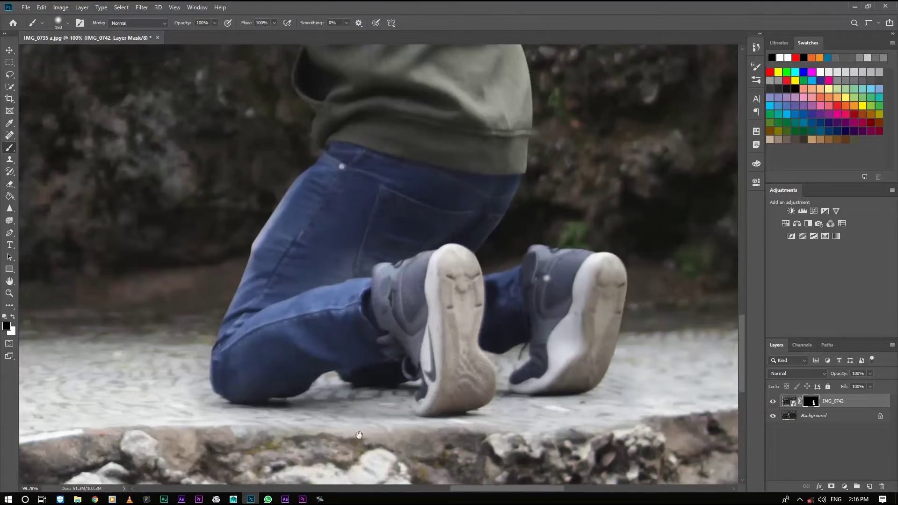
{"action": "key", "text": "x"}
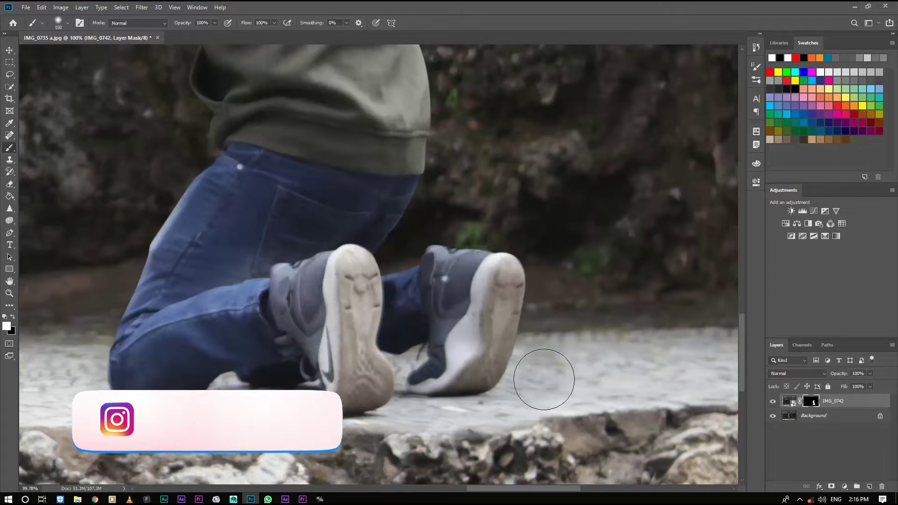
{"action": "mouse_move", "coordinate": [534, 394]}
{"action": "left_mouse_down"}
{"action": "mouse_move", "coordinate": [631, 398]}
{"action": "mouse_move", "coordinate": [625, 379]}
{"action": "mouse_move", "coordinate": [546, 372]}
{"action": "mouse_move", "coordinate": [630, 397]}
{"action": "mouse_move", "coordinate": [624, 426]}
{"action": "mouse_move", "coordinate": [487, 463]}
{"action": "left_mouse_up"}
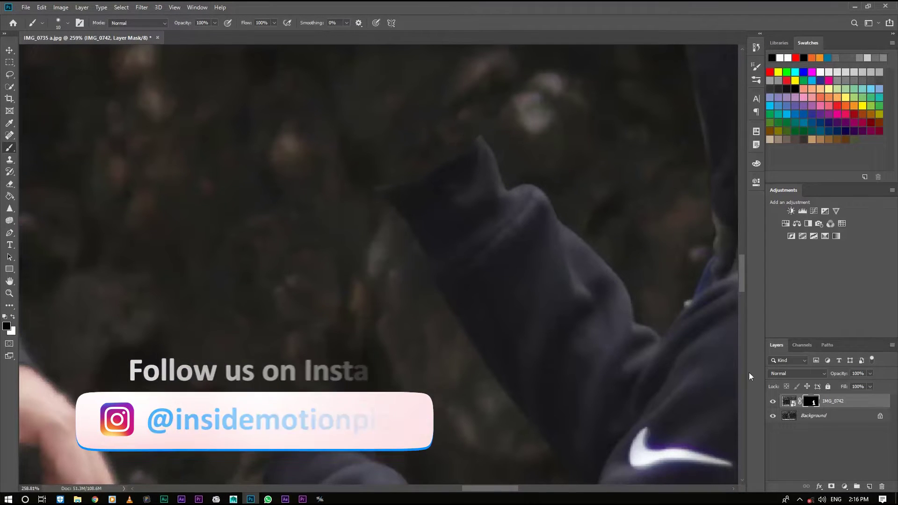
Add a new layer above the Background and make a selection from a pen path around the opening of the upper empty cuff
{"action": "left_click", "coordinate": [837, 415]}
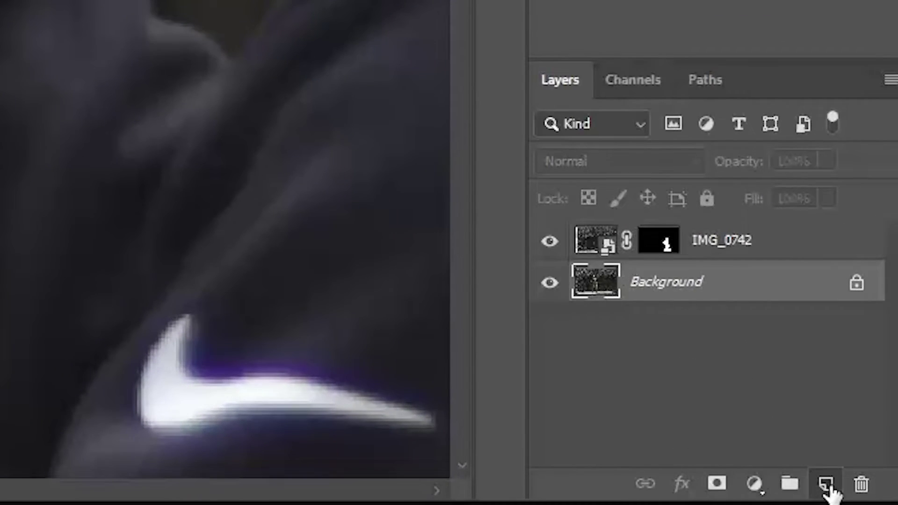
{"action": "left_click", "coordinate": [826, 485]}
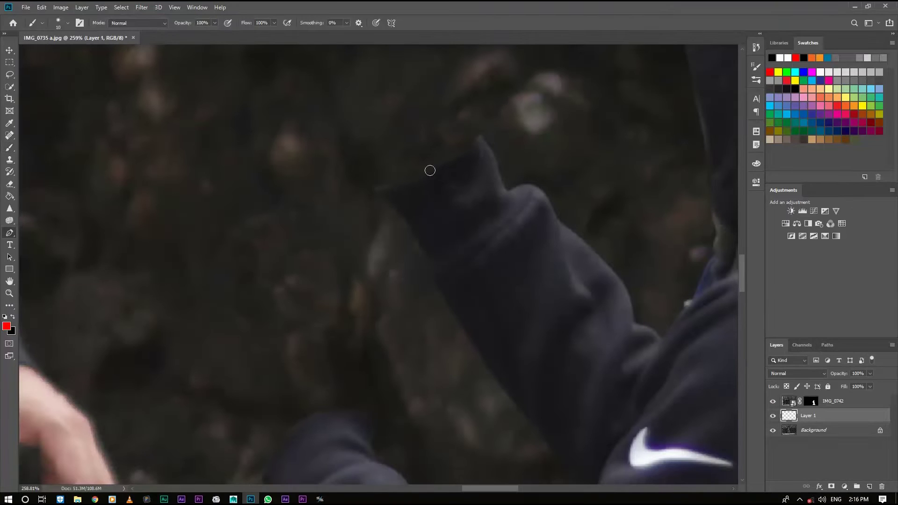
{"action": "key", "text": "p"}
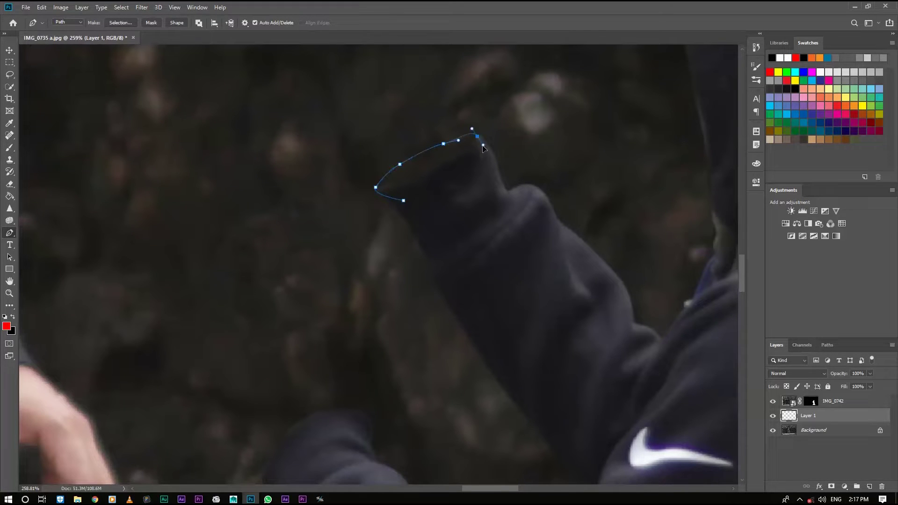
{"action": "left_click_drag", "start_coordinate": [384, 245], "coordinate": [385, 164]}
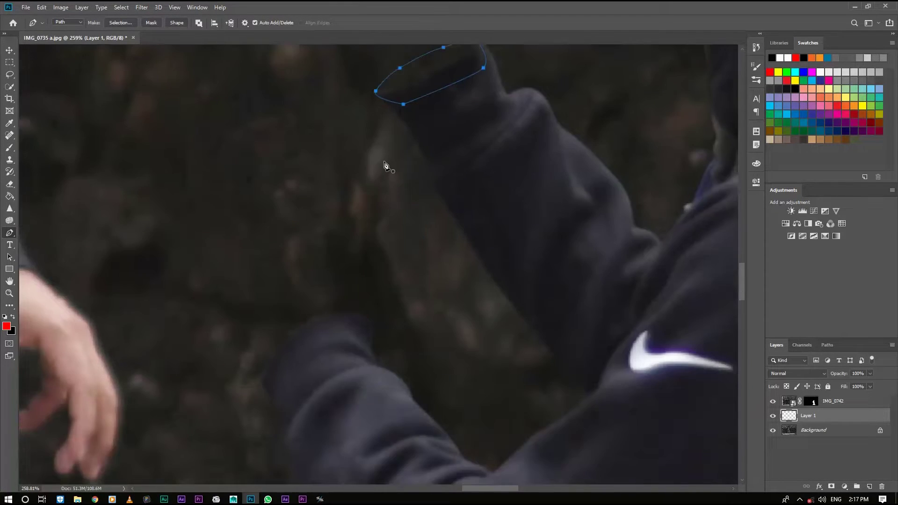
{"action": "left_click", "coordinate": [121, 23]}
{"action": "left_click", "coordinate": [495, 136]}
{"action": "left_click_drag", "start_coordinate": [458, 122], "coordinate": [447, 189]}
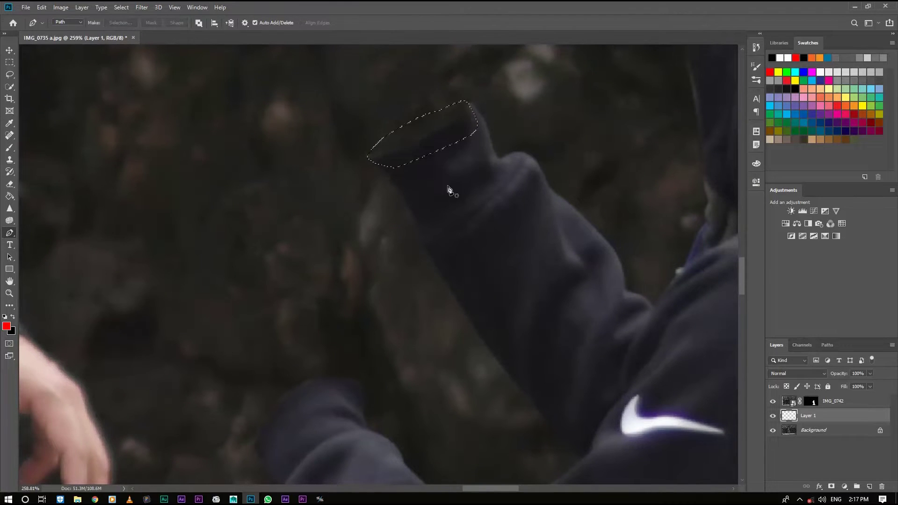
Fill the selected cuff opening with dark colours sampled from the sleeve, using a soft 10 px brush
{"action": "key", "text": "v"}
{"action": "key", "text": "b"}
{"action": "left_click", "coordinate": [442, 200], "text": "alt"}
{"action": "left_click_drag", "start_coordinate": [374, 157], "coordinate": [443, 124]}
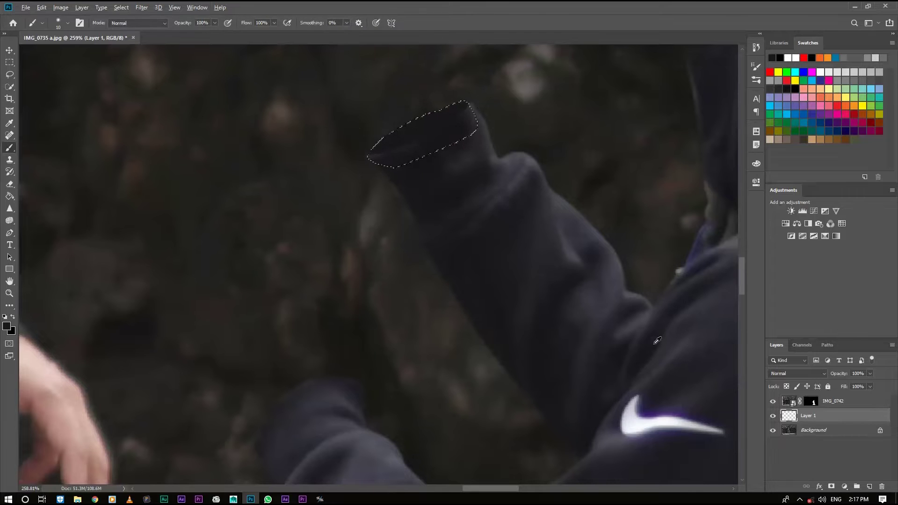
{"action": "left_click", "coordinate": [594, 443], "text": "alt"}
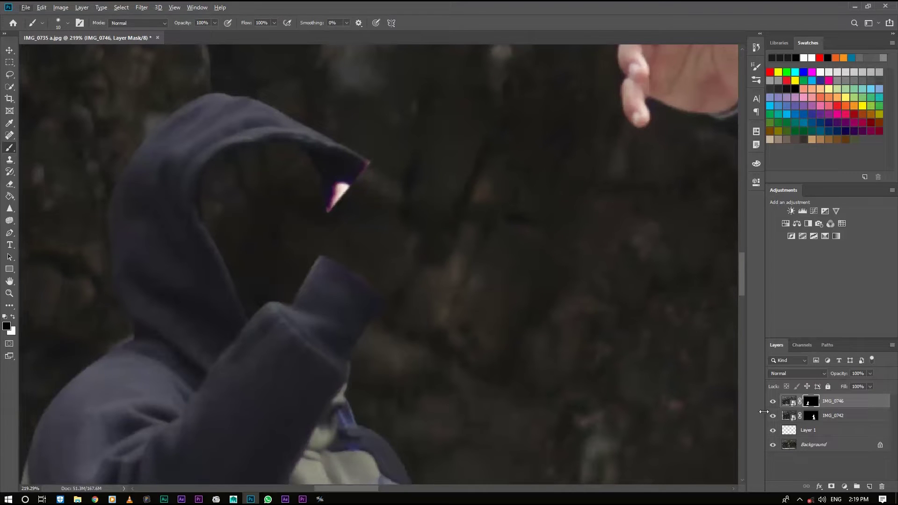
Add a new layer above IMG_0742 and paint the inside of the empty hood black (#000000) with a soft 60 px brush
{"action": "left_click", "coordinate": [842, 417]}
{"action": "key", "text": "ctrl+shift+alt+n"}
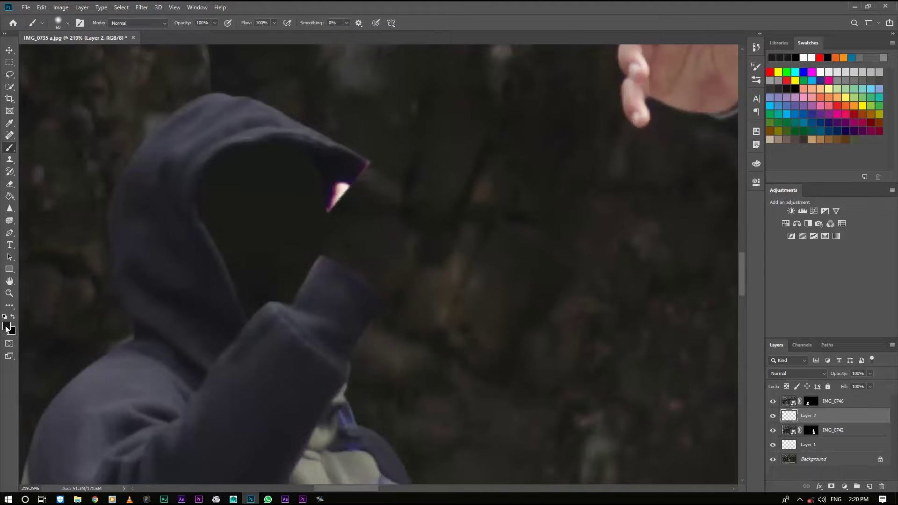
{"action": "left_click", "coordinate": [7, 328]}
{"action": "left_click", "coordinate": [714, 137]}
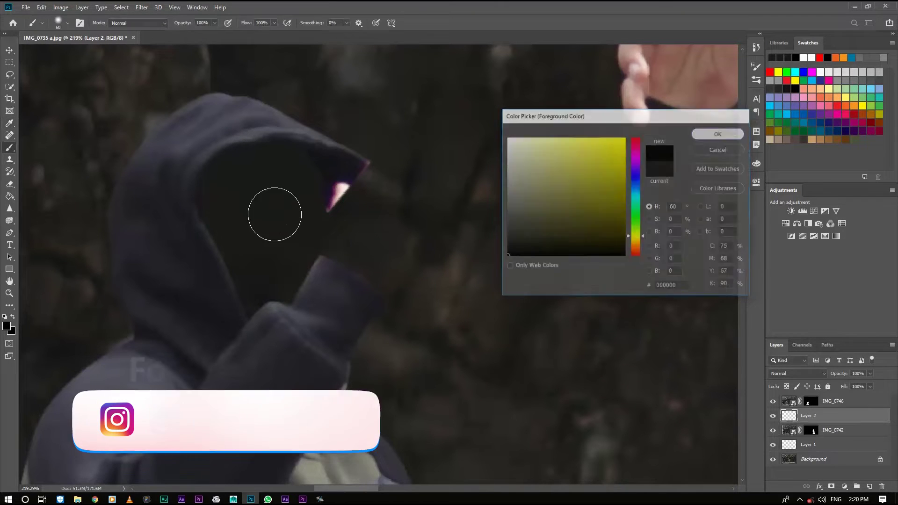
{"action": "mouse_move", "coordinate": [274, 208]}
{"action": "left_mouse_down"}
{"action": "mouse_move", "coordinate": [196, 183]}
{"action": "mouse_move", "coordinate": [225, 161]}
{"action": "mouse_move", "coordinate": [238, 205]}
{"action": "mouse_move", "coordinate": [295, 196]}
{"action": "mouse_move", "coordinate": [315, 152]}
{"action": "mouse_move", "coordinate": [301, 216]}
{"action": "mouse_move", "coordinate": [267, 273]}
{"action": "left_mouse_up"}
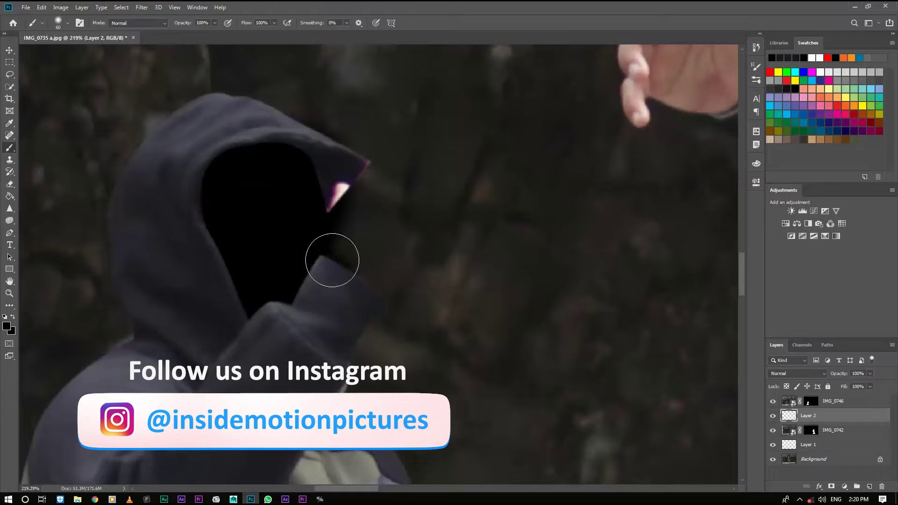
{"action": "left_click_drag", "start_coordinate": [332, 260], "coordinate": [325, 178]}
On IMG_0746, select the front edge of the empty hood and switch to the Clone Stamp for retouching it
{"action": "key", "text": "alt+bracketright"}
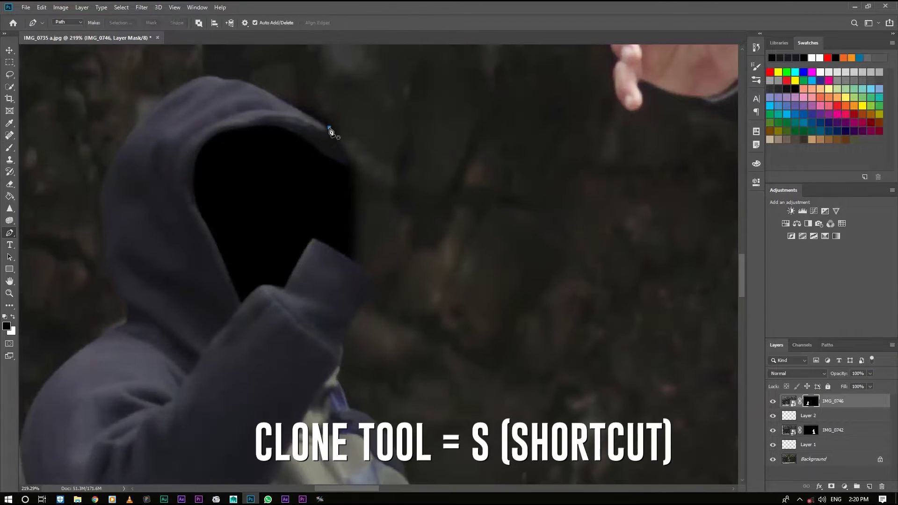
{"action": "left_click", "coordinate": [486, 137]}
{"action": "key", "text": "s"}
{"action": "key", "text": "ctrl+2"}
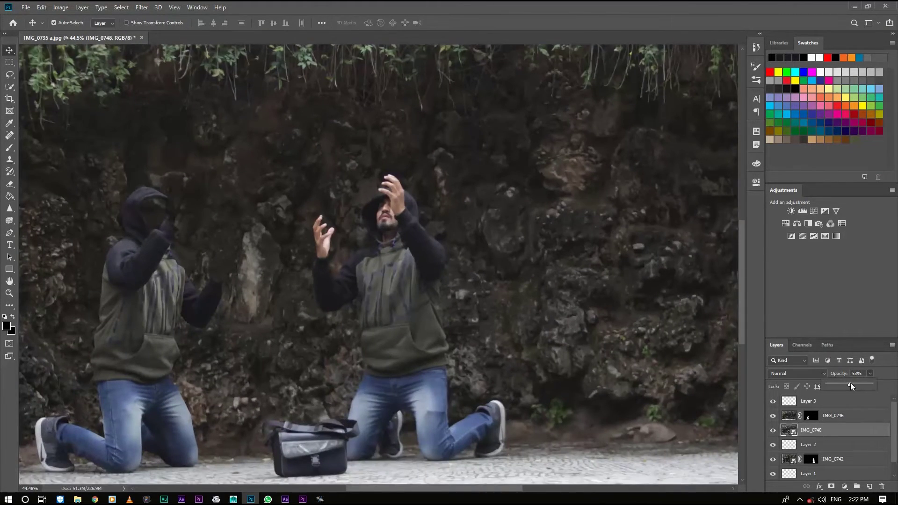
Outline the kneeling man on IMG_0748 with the Pen tool and move that layer to just above the Background
{"action": "left_click_drag", "start_coordinate": [515, 304], "coordinate": [447, 318]}
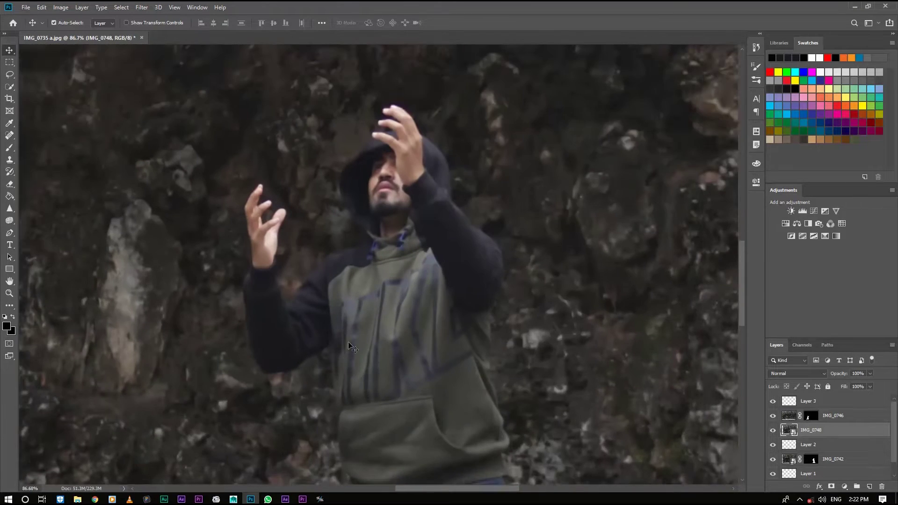
{"action": "left_click", "coordinate": [322, 369]}
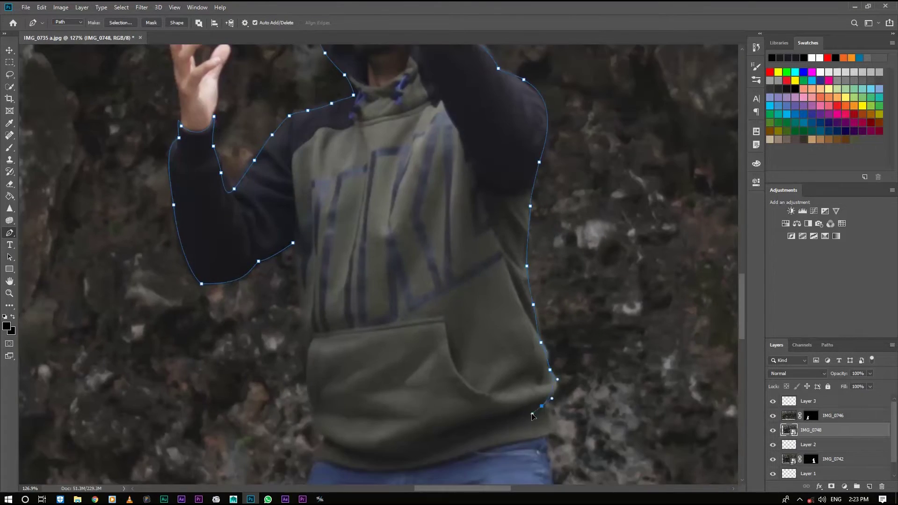
{"action": "left_click_drag", "start_coordinate": [836, 431], "coordinate": [837, 439]}
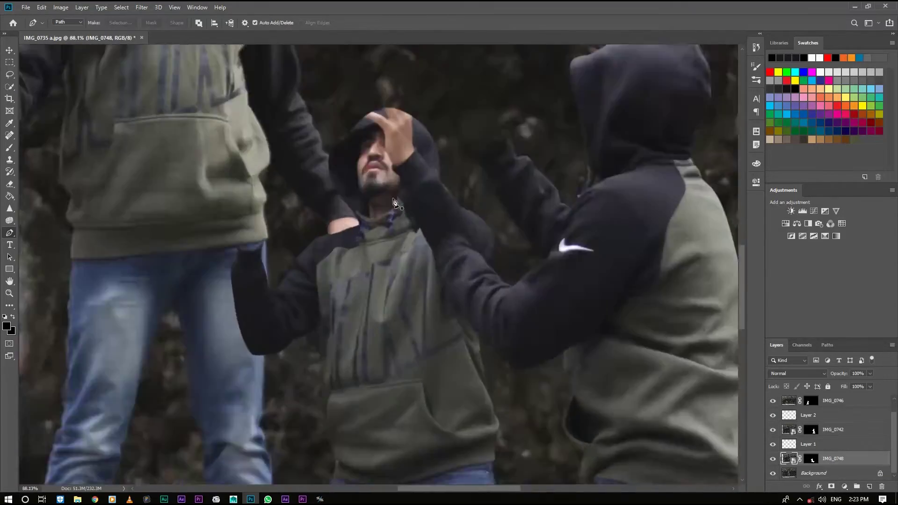
{"action": "left_click_drag", "start_coordinate": [827, 447], "coordinate": [828, 474]}
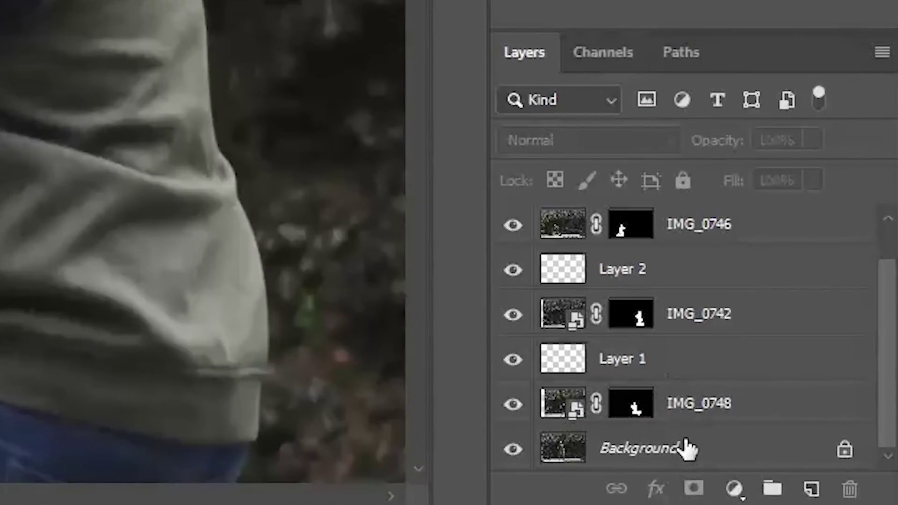
Duplicate the Background layer and move the copy to the top of the layer stack
{"action": "left_click", "coordinate": [774, 461]}
{"action": "key", "text": "ctrl+j"}
{"action": "left_click_drag", "start_coordinate": [683, 451], "coordinate": [671, 206]}
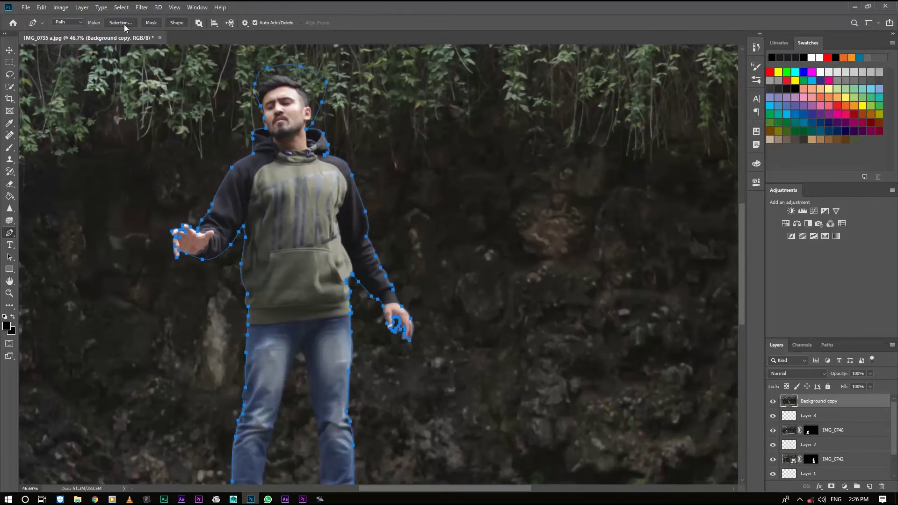
Turn the pen path around the standing man into a selection and mask the Background copy with it
{"action": "left_click", "coordinate": [124, 26]}
{"action": "key", "text": "Return"}
{"action": "left_click", "coordinate": [831, 487]}
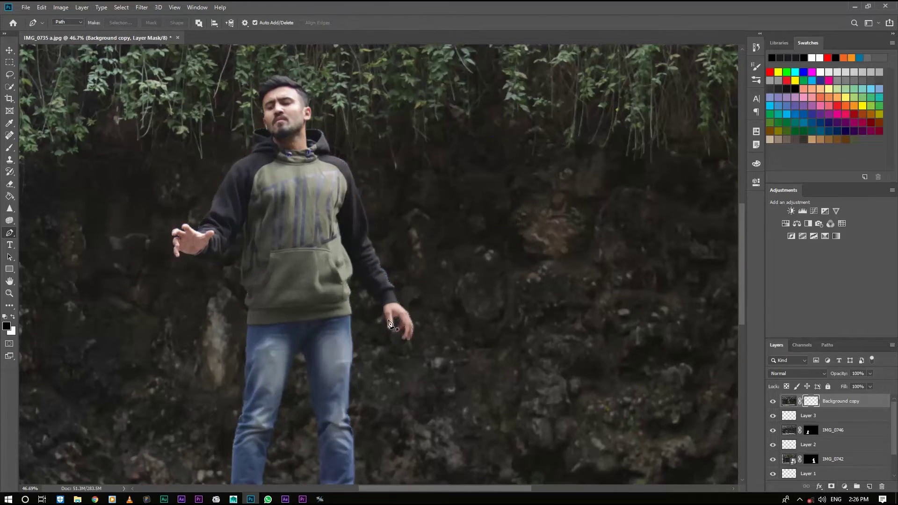
{"action": "scroll", "coordinate": [388, 322], "scroll_direction": "down", "scroll_amount": 3}
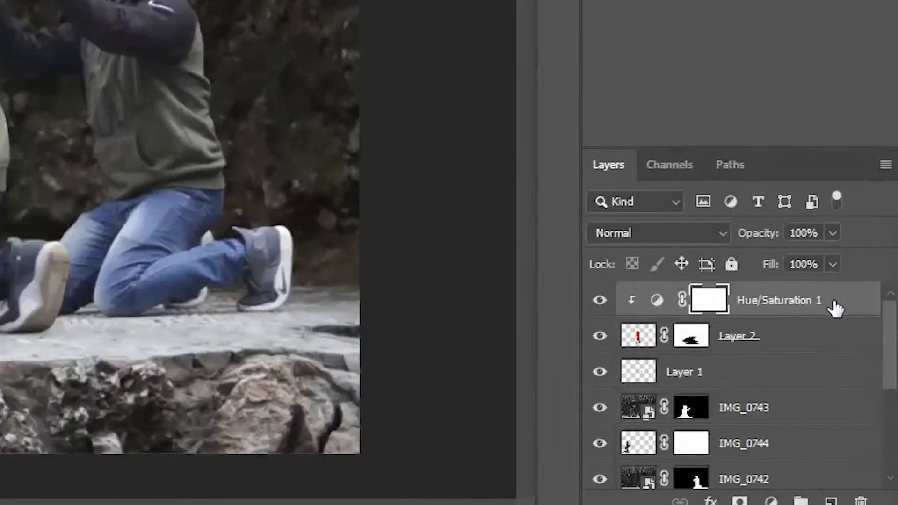
Select all layers from Hue/Saturation 1 down to Background copy 2, duplicate them, and merge the duplicates into a single layer
{"action": "scroll", "coordinate": [861, 412], "scroll_direction": "down", "scroll_amount": 3}
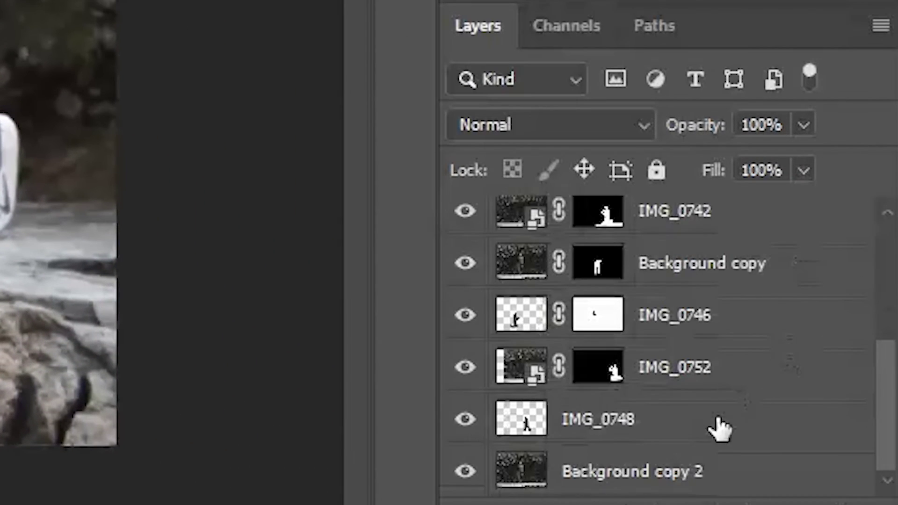
{"action": "left_click", "coordinate": [660, 473], "text": "shift"}
{"action": "scroll", "coordinate": [725, 355], "scroll_direction": "up", "scroll_amount": 5}
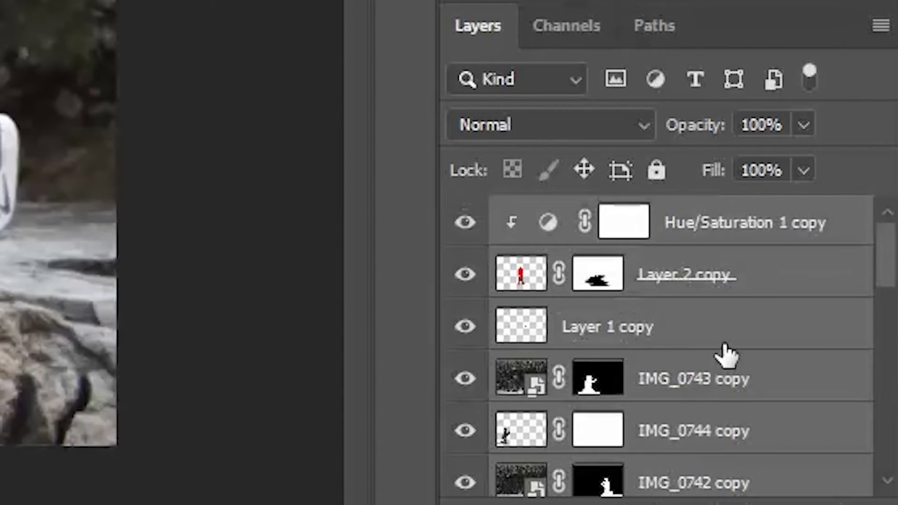
{"action": "right_click", "coordinate": [747, 315]}
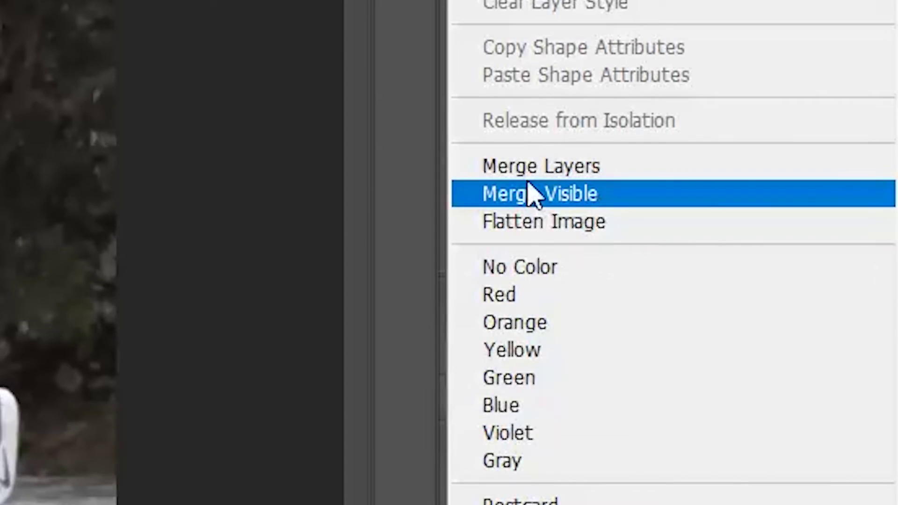
{"action": "left_click", "coordinate": [530, 176]}
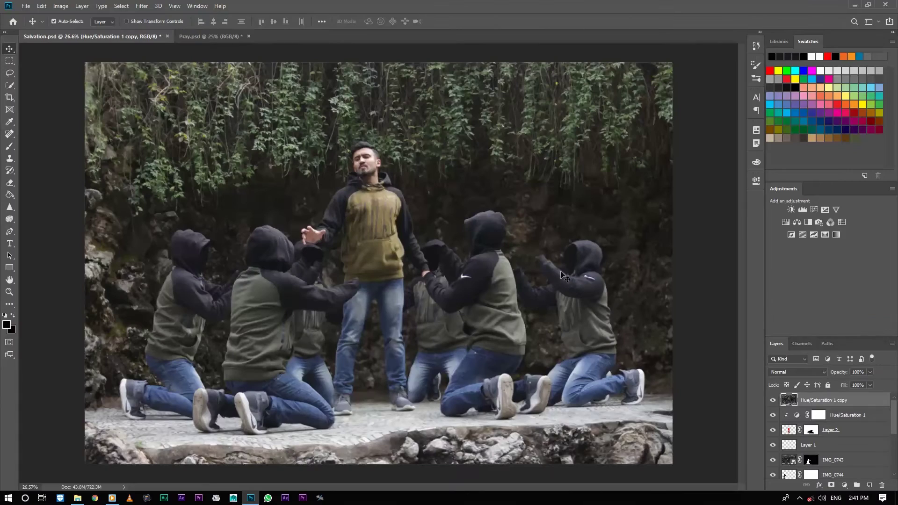
Duplicate the merged layer and open the Camera Raw Filter on the copy
{"action": "key", "text": "ctrl+j"}
{"action": "left_click", "coordinate": [141, 5]}
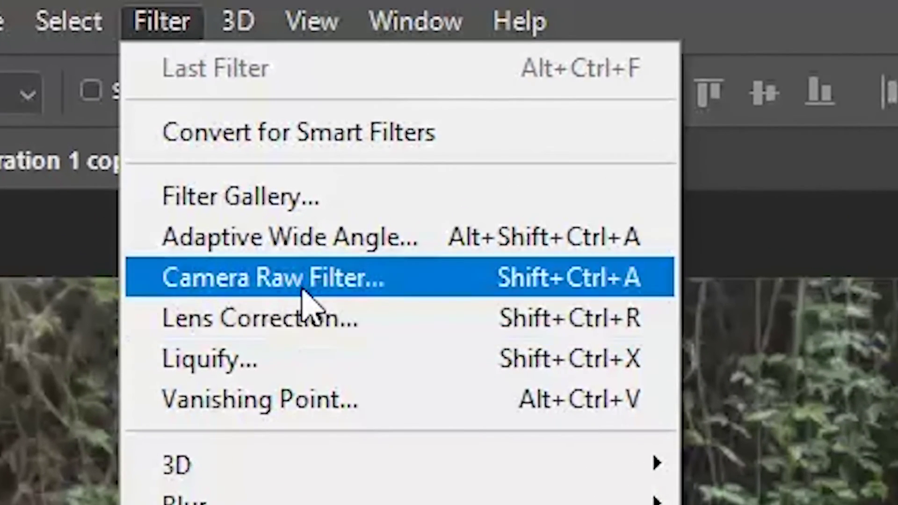
{"action": "left_click", "coordinate": [241, 181]}
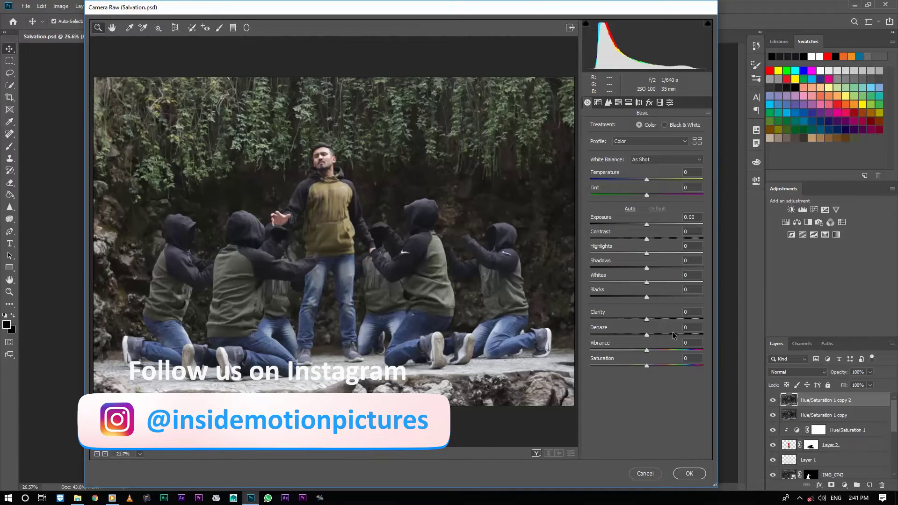
Set Clarity to +63, Dehaze to +19, Vibrance to -19, Saturation to +6, Contrast to +28, Shadows to +53 and Blacks to +23
{"action": "left_click_drag", "start_coordinate": [674, 335], "coordinate": [659, 324]}
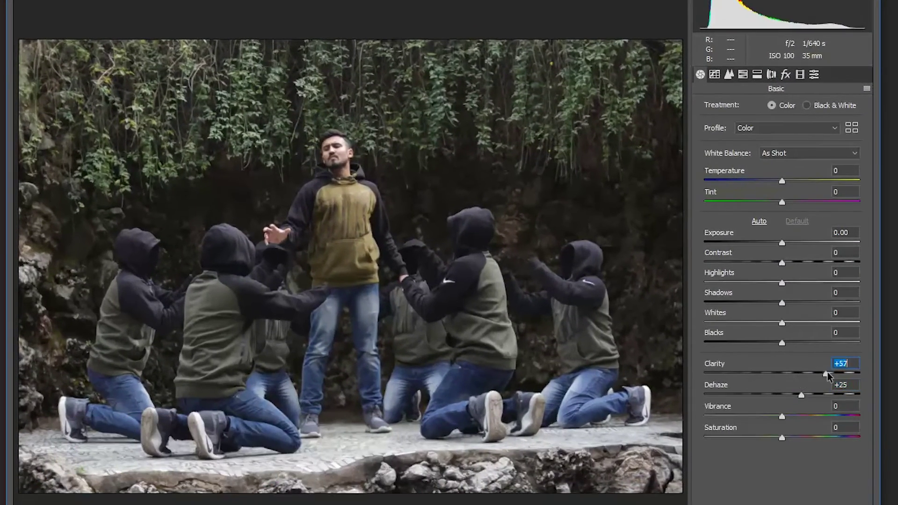
{"action": "left_click_drag", "start_coordinate": [827, 375], "coordinate": [784, 437]}
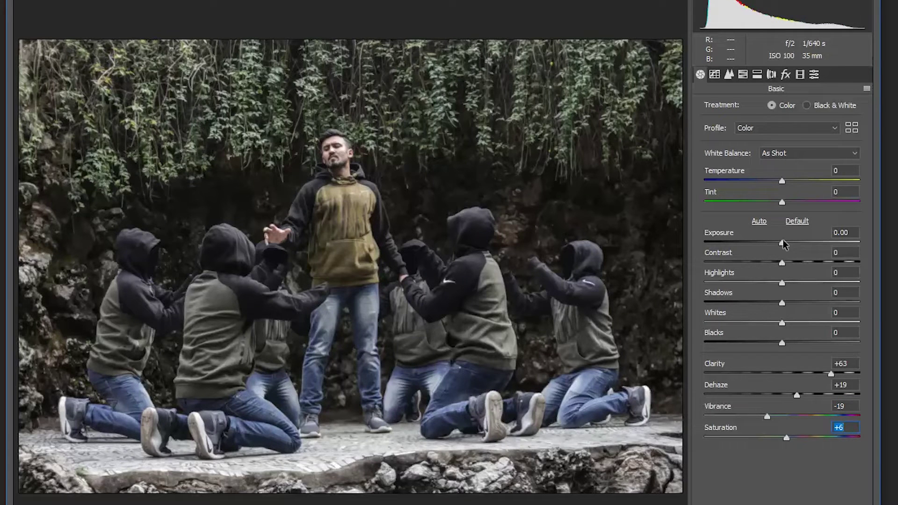
{"action": "left_click_drag", "start_coordinate": [782, 262], "coordinate": [803, 263]}
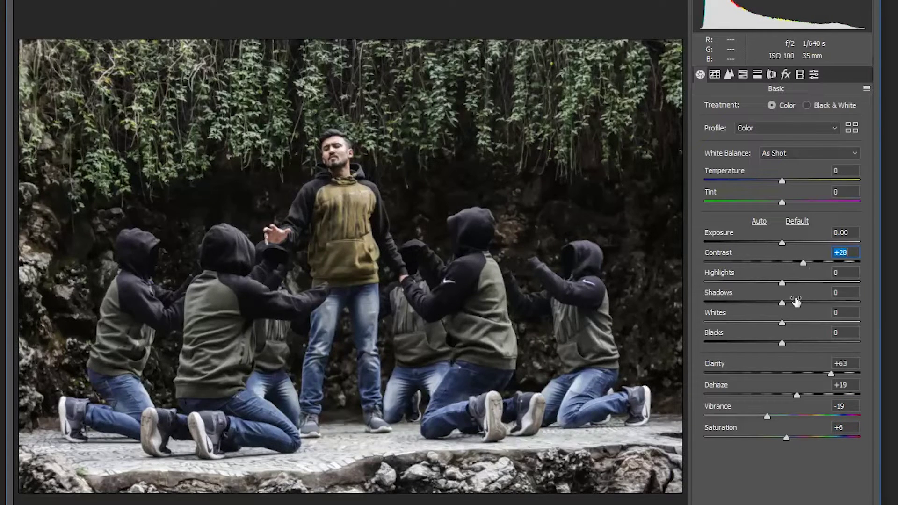
{"action": "left_click_drag", "start_coordinate": [796, 302], "coordinate": [827, 303]}
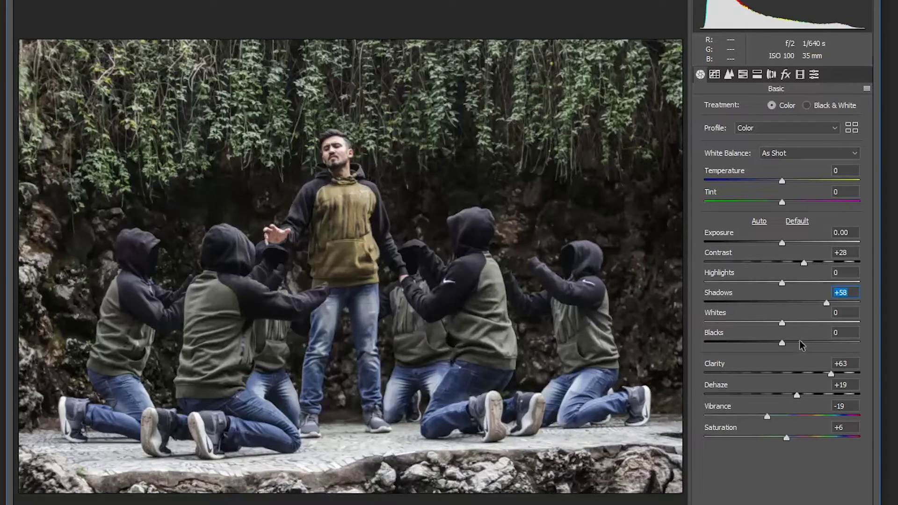
{"action": "left_click_drag", "start_coordinate": [800, 344], "coordinate": [800, 346]}
{"action": "left_click_drag", "start_coordinate": [827, 303], "coordinate": [823, 303]}
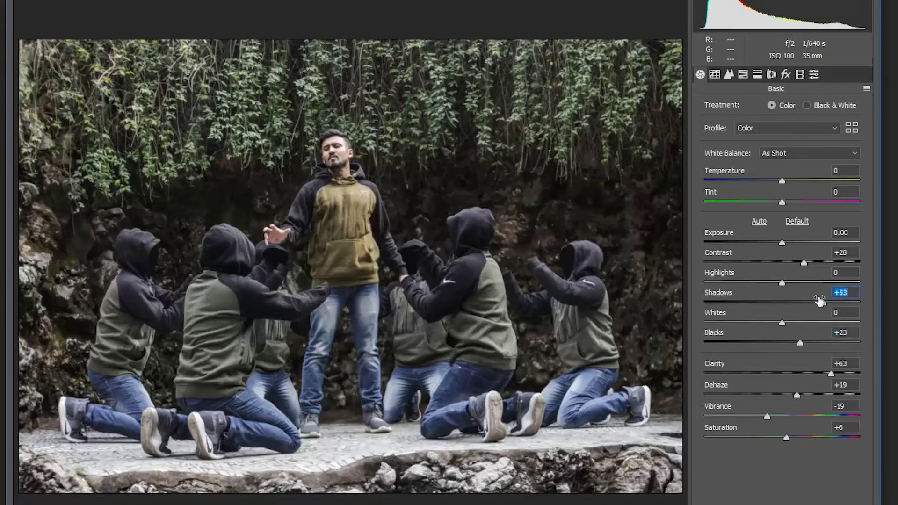
Set the sharpening amount to 88 and its detail to 62, with luminance noise reduction at 10 and color noise reduction at 18
{"action": "left_click", "coordinate": [728, 75]}
{"action": "left_click_drag", "start_coordinate": [768, 129], "coordinate": [796, 128]}
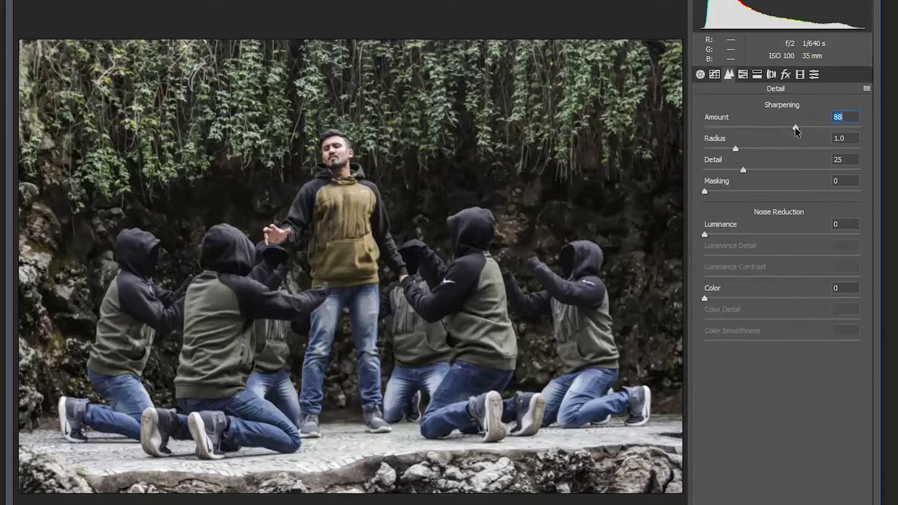
{"action": "left_click_drag", "start_coordinate": [765, 171], "coordinate": [801, 170]}
{"action": "left_click_drag", "start_coordinate": [728, 239], "coordinate": [721, 237]}
{"action": "left_click_drag", "start_coordinate": [705, 299], "coordinate": [732, 299]}
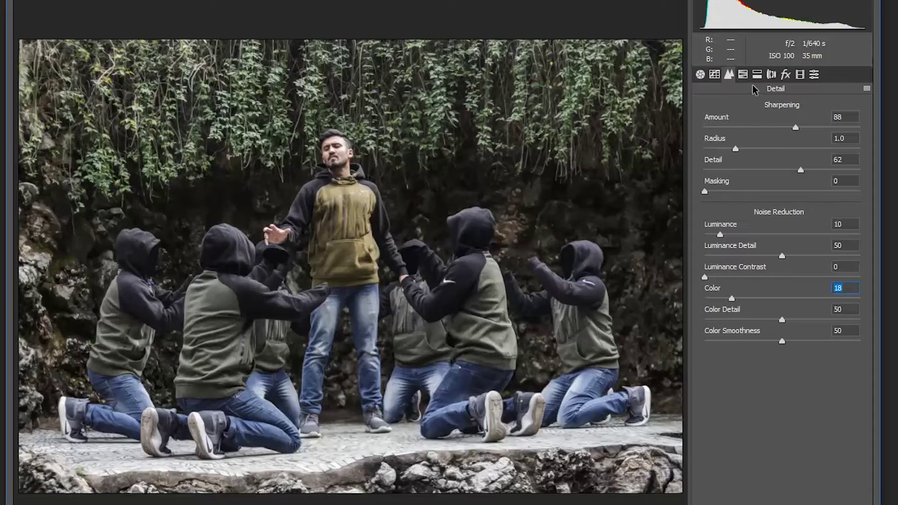
Set the post-crop vignetting amount to -35 and calibrate the blue primary hue to -38 with a slightly raised green primary hue
{"action": "left_click", "coordinate": [785, 74]}
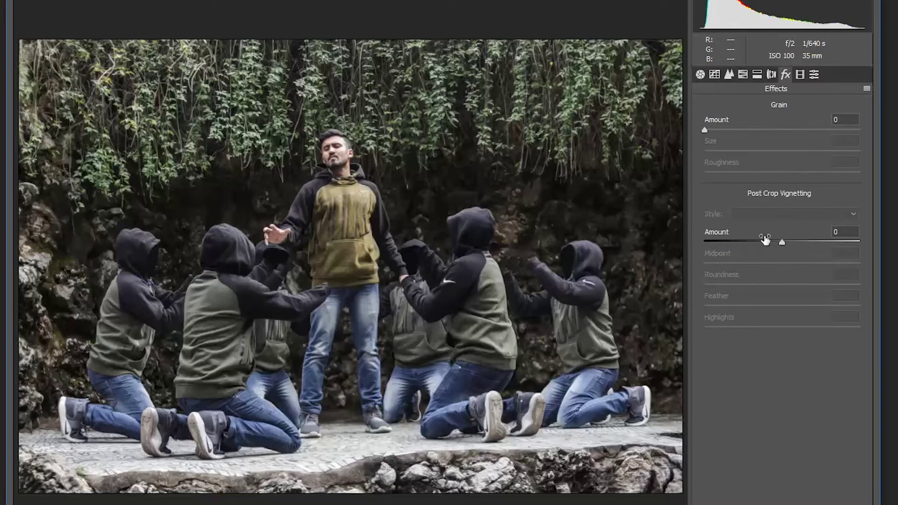
{"action": "left_click_drag", "start_coordinate": [762, 237], "coordinate": [753, 239]}
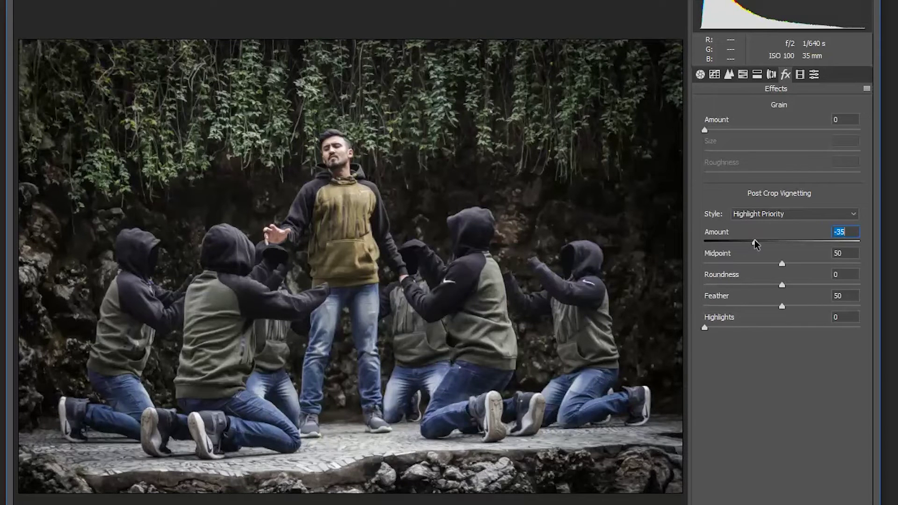
{"action": "left_click", "coordinate": [800, 75]}
{"action": "left_click_drag", "start_coordinate": [781, 318], "coordinate": [755, 324]}
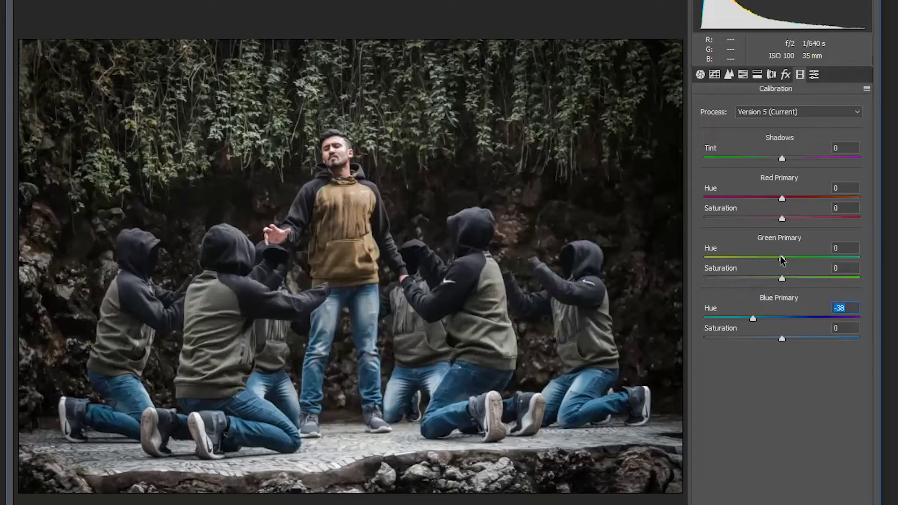
{"action": "left_click_drag", "start_coordinate": [781, 258], "coordinate": [790, 259]}
Set the HSL luminance of oranges to +53 and the saturation of oranges to -14, greens to -100 and blues to -18
{"action": "left_click", "coordinate": [742, 75]}
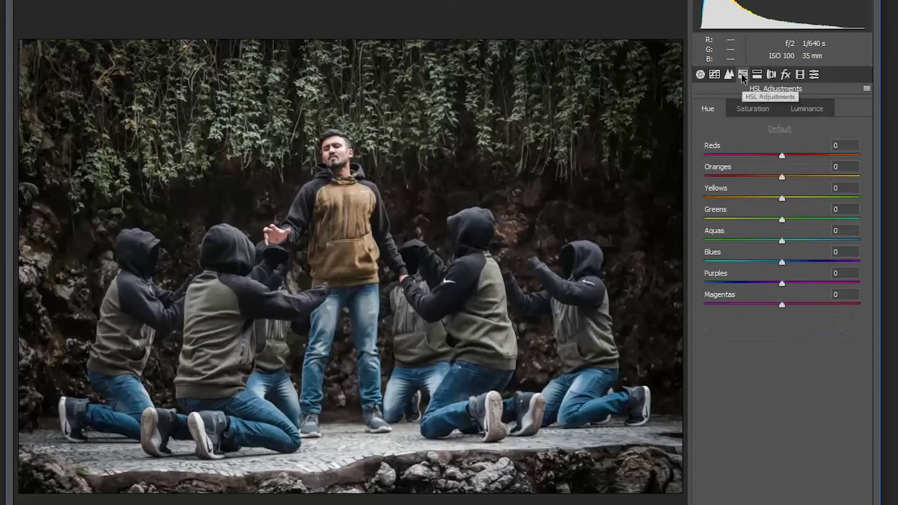
{"action": "left_click", "coordinate": [752, 109]}
{"action": "left_click_drag", "start_coordinate": [781, 177], "coordinate": [823, 177]}
{"action": "left_click", "coordinate": [801, 108]}
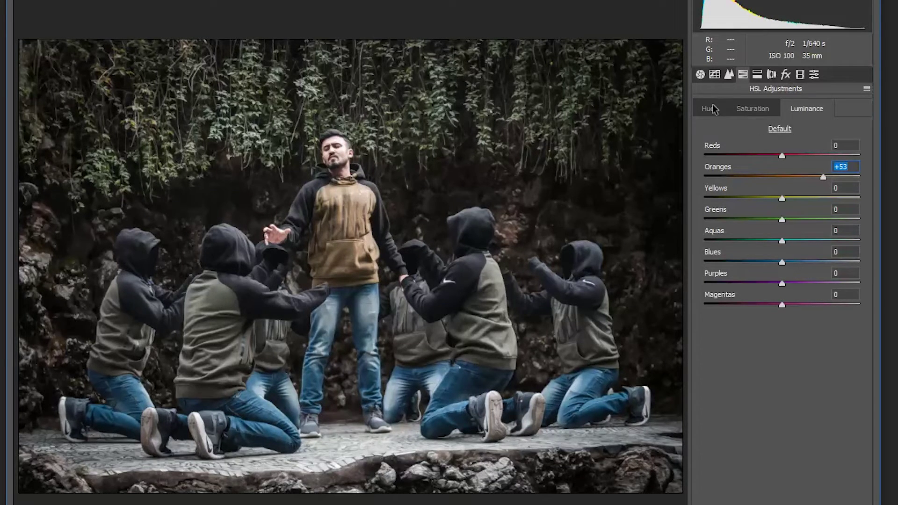
{"action": "left_click", "coordinate": [747, 109]}
{"action": "left_click_drag", "start_coordinate": [782, 262], "coordinate": [764, 261]}
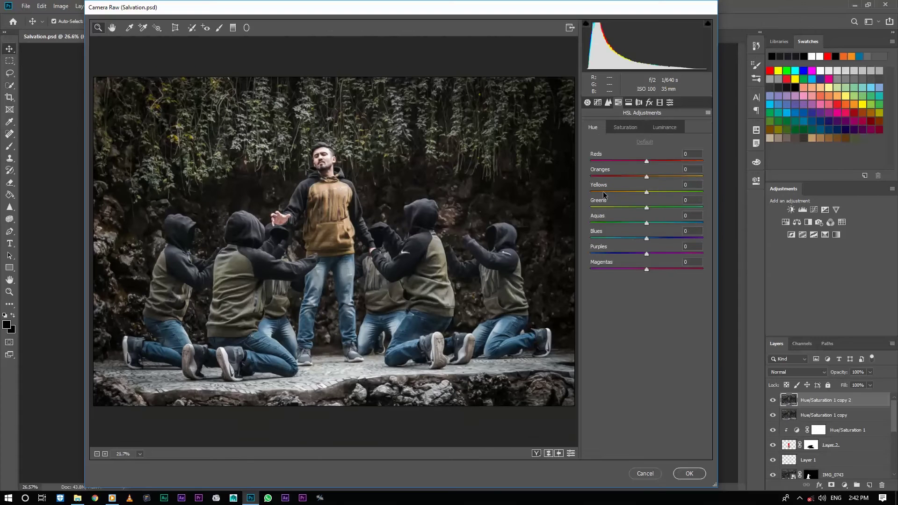
Adjust the yellows' hue and saturation, set the luminance of yellows to +25 and greens to -33, and apply the filter
{"action": "left_click_drag", "start_coordinate": [603, 196], "coordinate": [626, 193]}
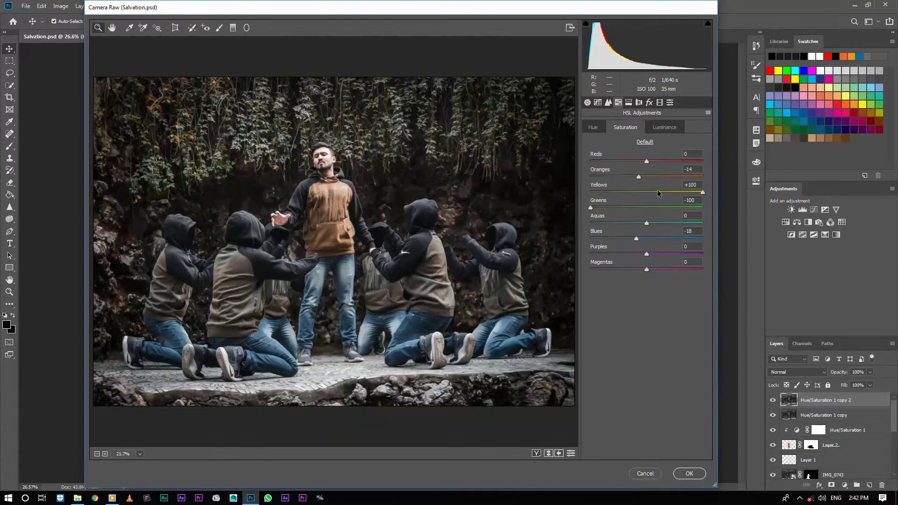
{"action": "left_click_drag", "start_coordinate": [664, 195], "coordinate": [663, 195]}
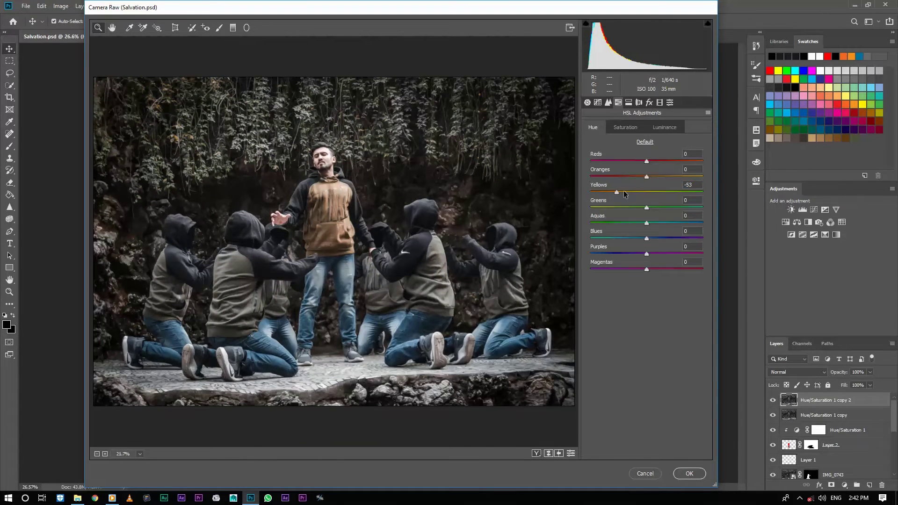
{"action": "mouse_move", "coordinate": [647, 194]}
{"action": "left_mouse_down"}
{"action": "mouse_move", "coordinate": [633, 194]}
{"action": "mouse_move", "coordinate": [718, 200]}
{"action": "mouse_move", "coordinate": [656, 198]}
{"action": "left_mouse_up"}
{"action": "left_click", "coordinate": [626, 127]}
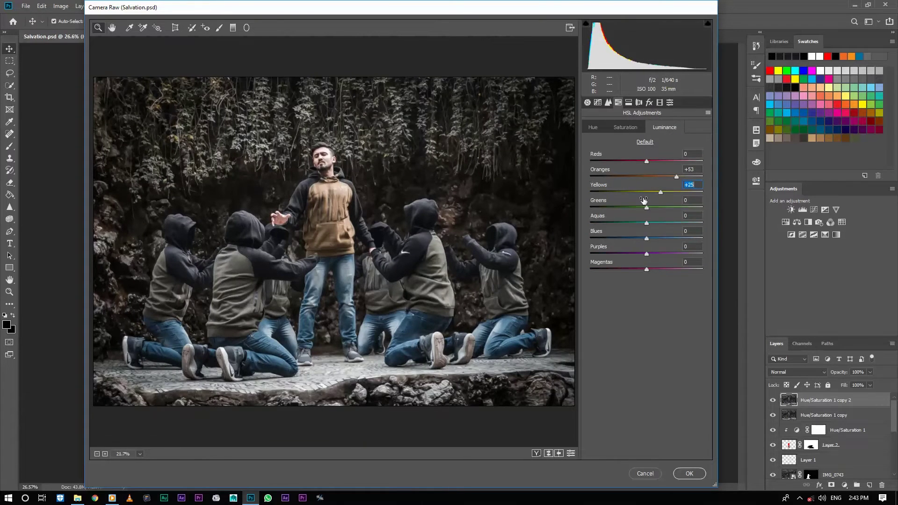
{"action": "left_click_drag", "start_coordinate": [600, 208], "coordinate": [628, 211]}
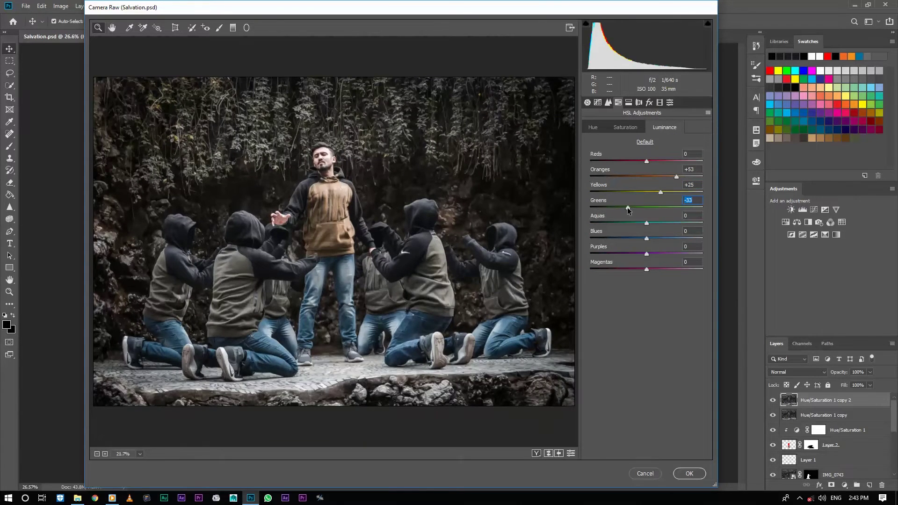
{"action": "left_click", "coordinate": [690, 474]}
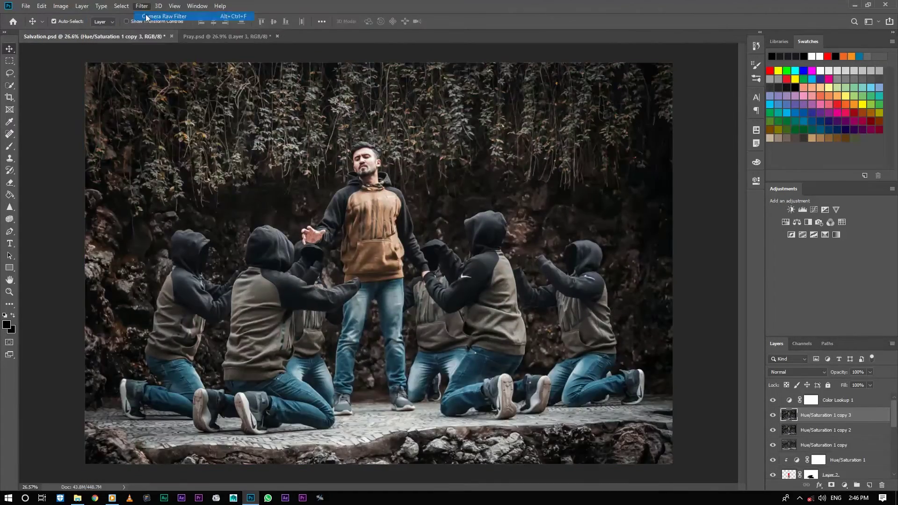
Merge copies of the graded layers into a new layer and apply Camera Raw to it with the hue of yellows at +40 and aquas at +13
{"action": "key", "text": "ctrl+shift+alt+e"}
{"action": "key", "text": "v"}
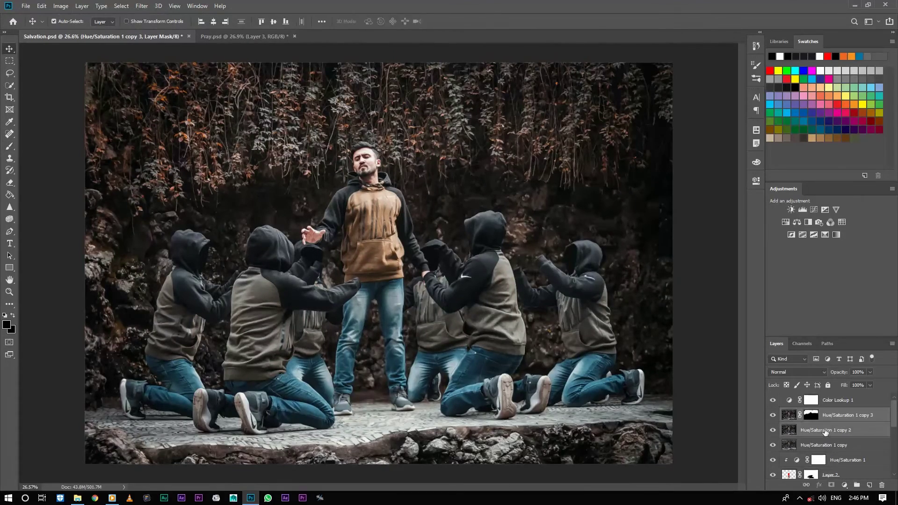
{"action": "left_click", "coordinate": [142, 5]}
{"action": "left_click", "coordinate": [159, 61]}
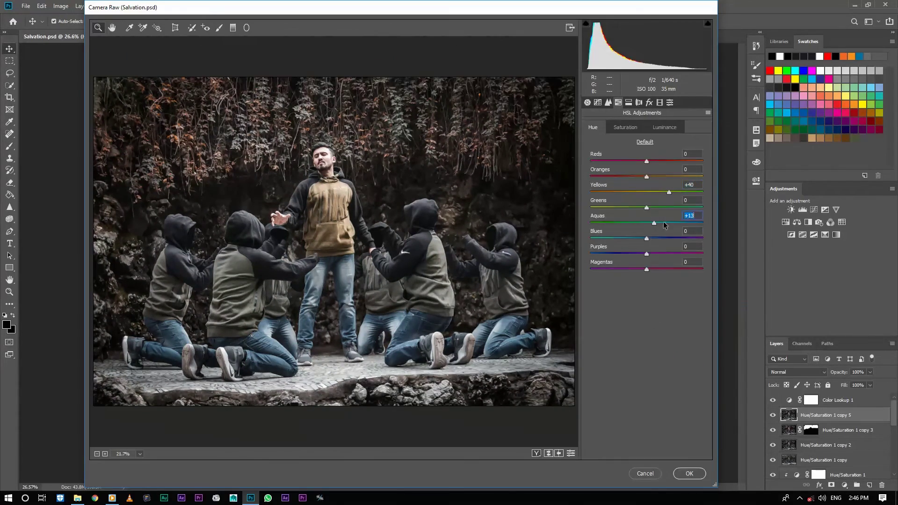
{"action": "left_click", "coordinate": [689, 473]}
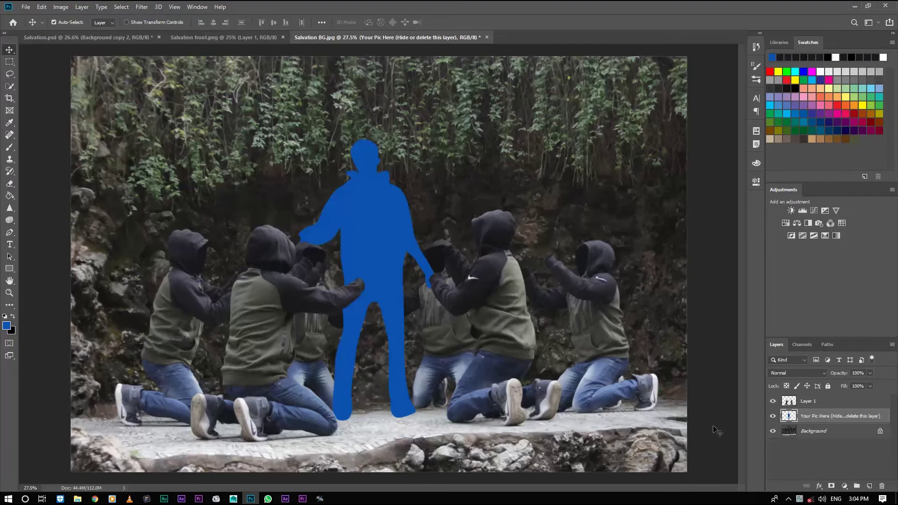
Examine how Salvation BG.jpg is built by hiding and showing Layer 1, the Your Pic Here placeholder and the Background
{"action": "left_click", "coordinate": [771, 447]}
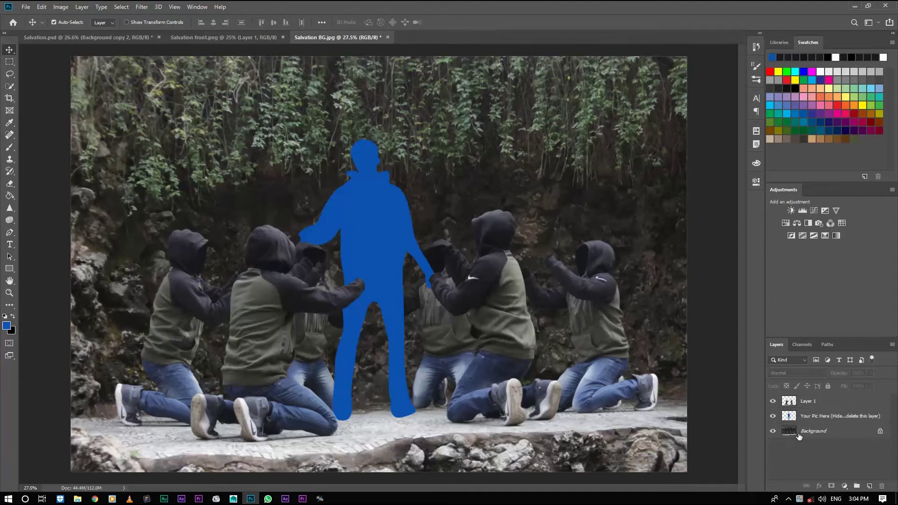
{"action": "left_click_drag", "start_coordinate": [773, 402], "coordinate": [773, 417]}
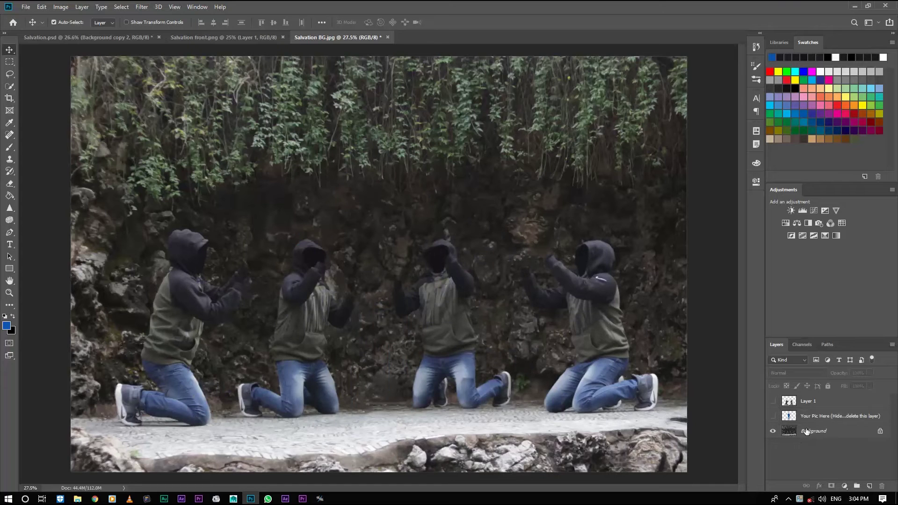
{"action": "left_click", "coordinate": [802, 430]}
{"action": "left_click", "coordinate": [775, 401]}
{"action": "left_click", "coordinate": [773, 431]}
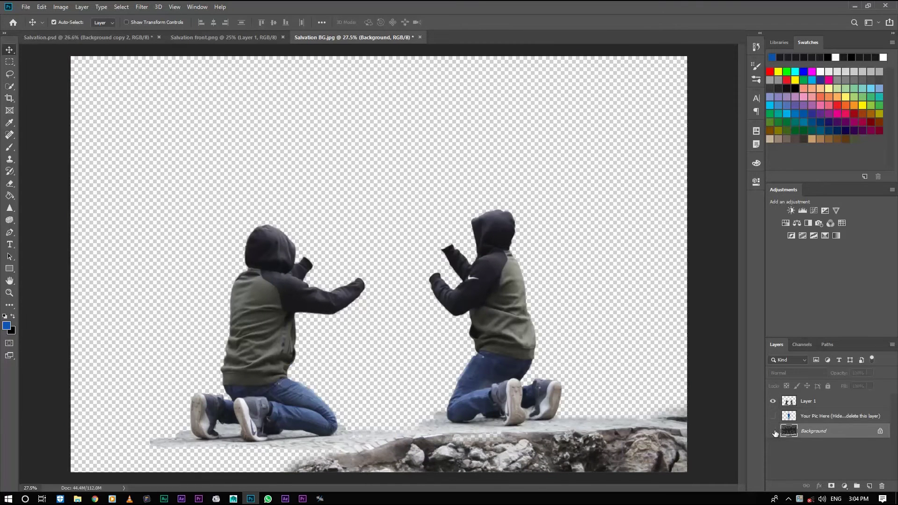
{"action": "left_click", "coordinate": [773, 431]}
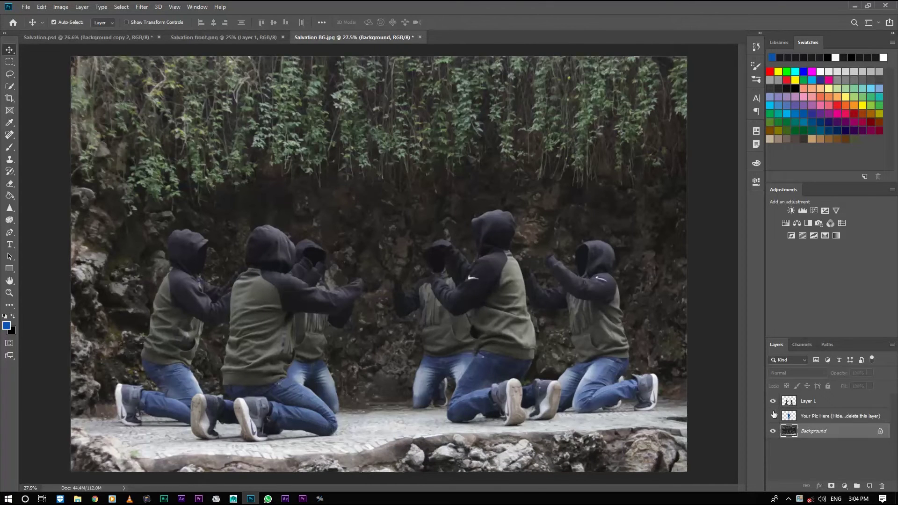
{"action": "left_click", "coordinate": [773, 416]}
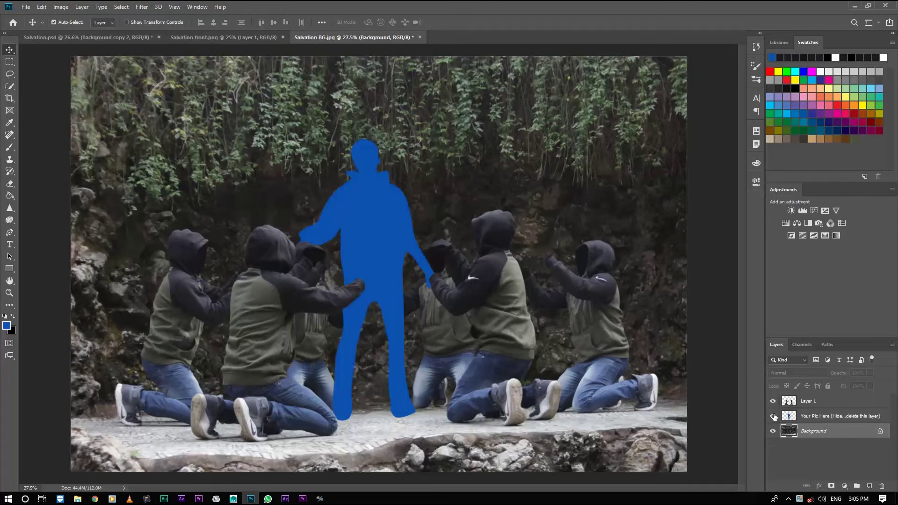
{"action": "left_click", "coordinate": [774, 416], "text": "alt"}
{"action": "left_click", "coordinate": [774, 416], "text": "alt"}
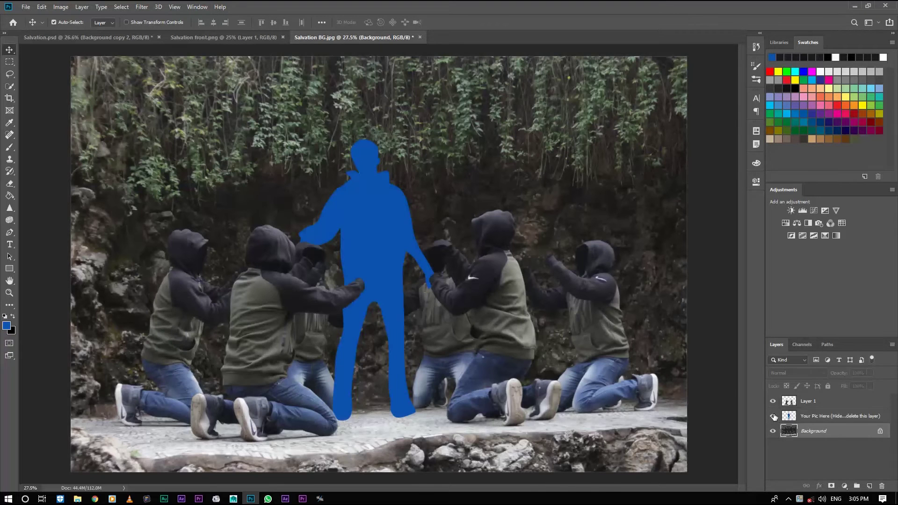